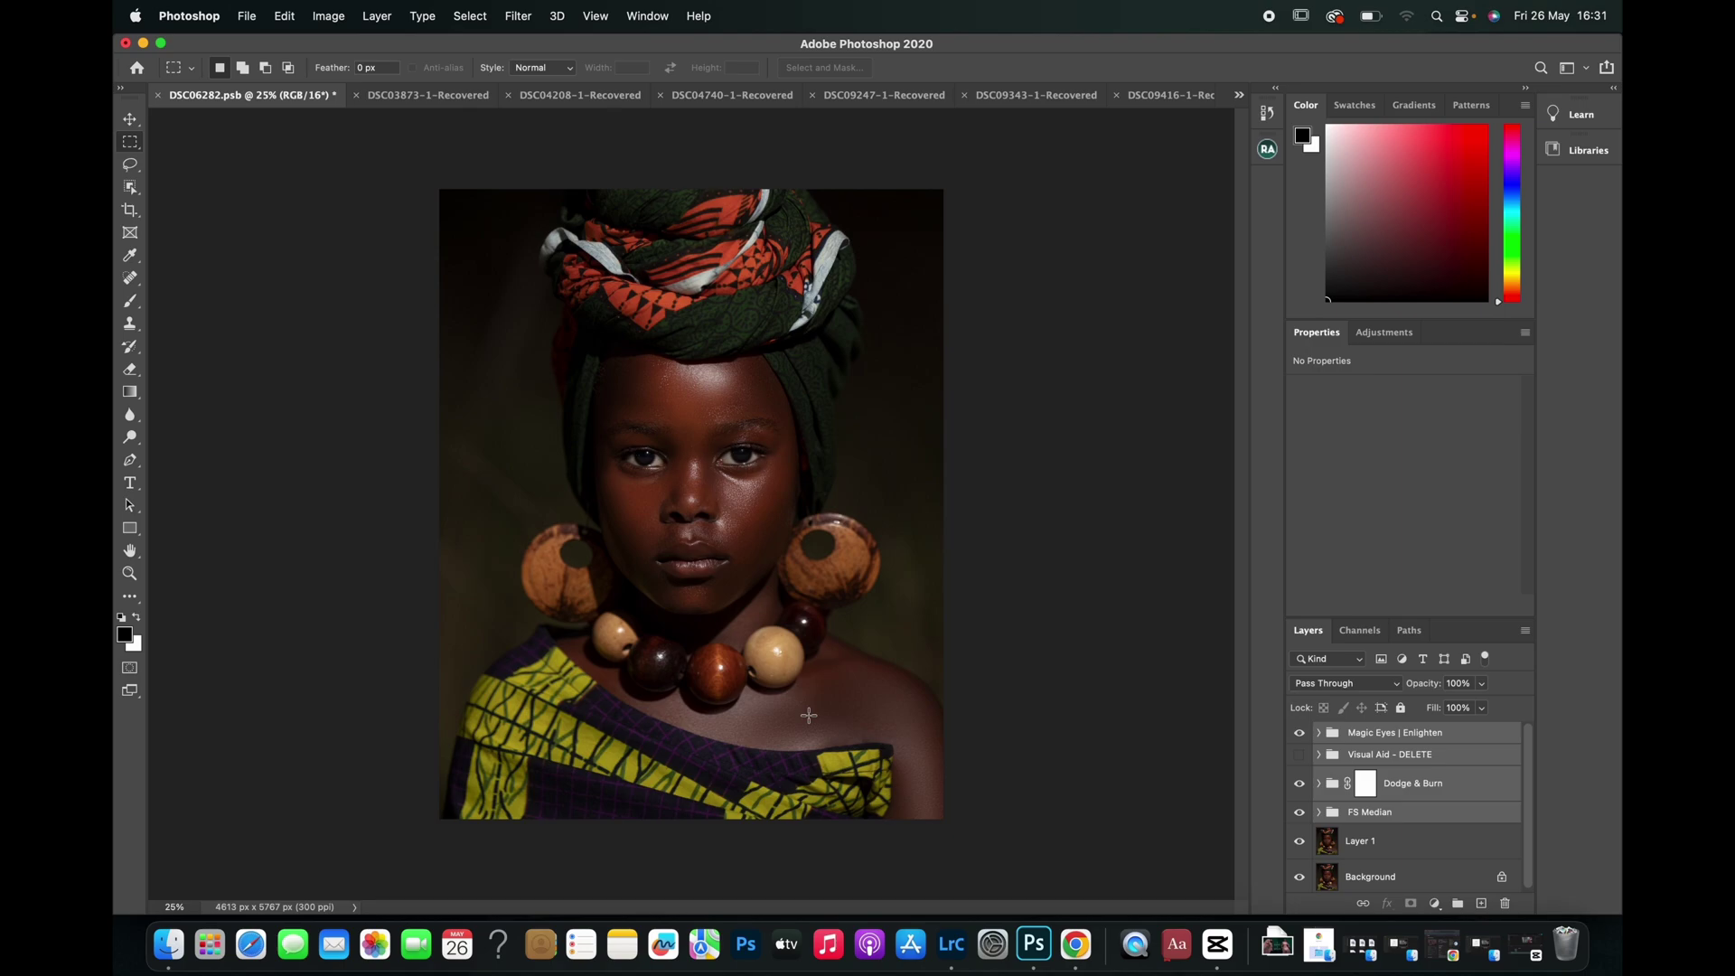
# Group Magic Eyes | Enlighten through FS Median into Group 1, then duplicate and merge it
pyautogui.click(1371, 826)
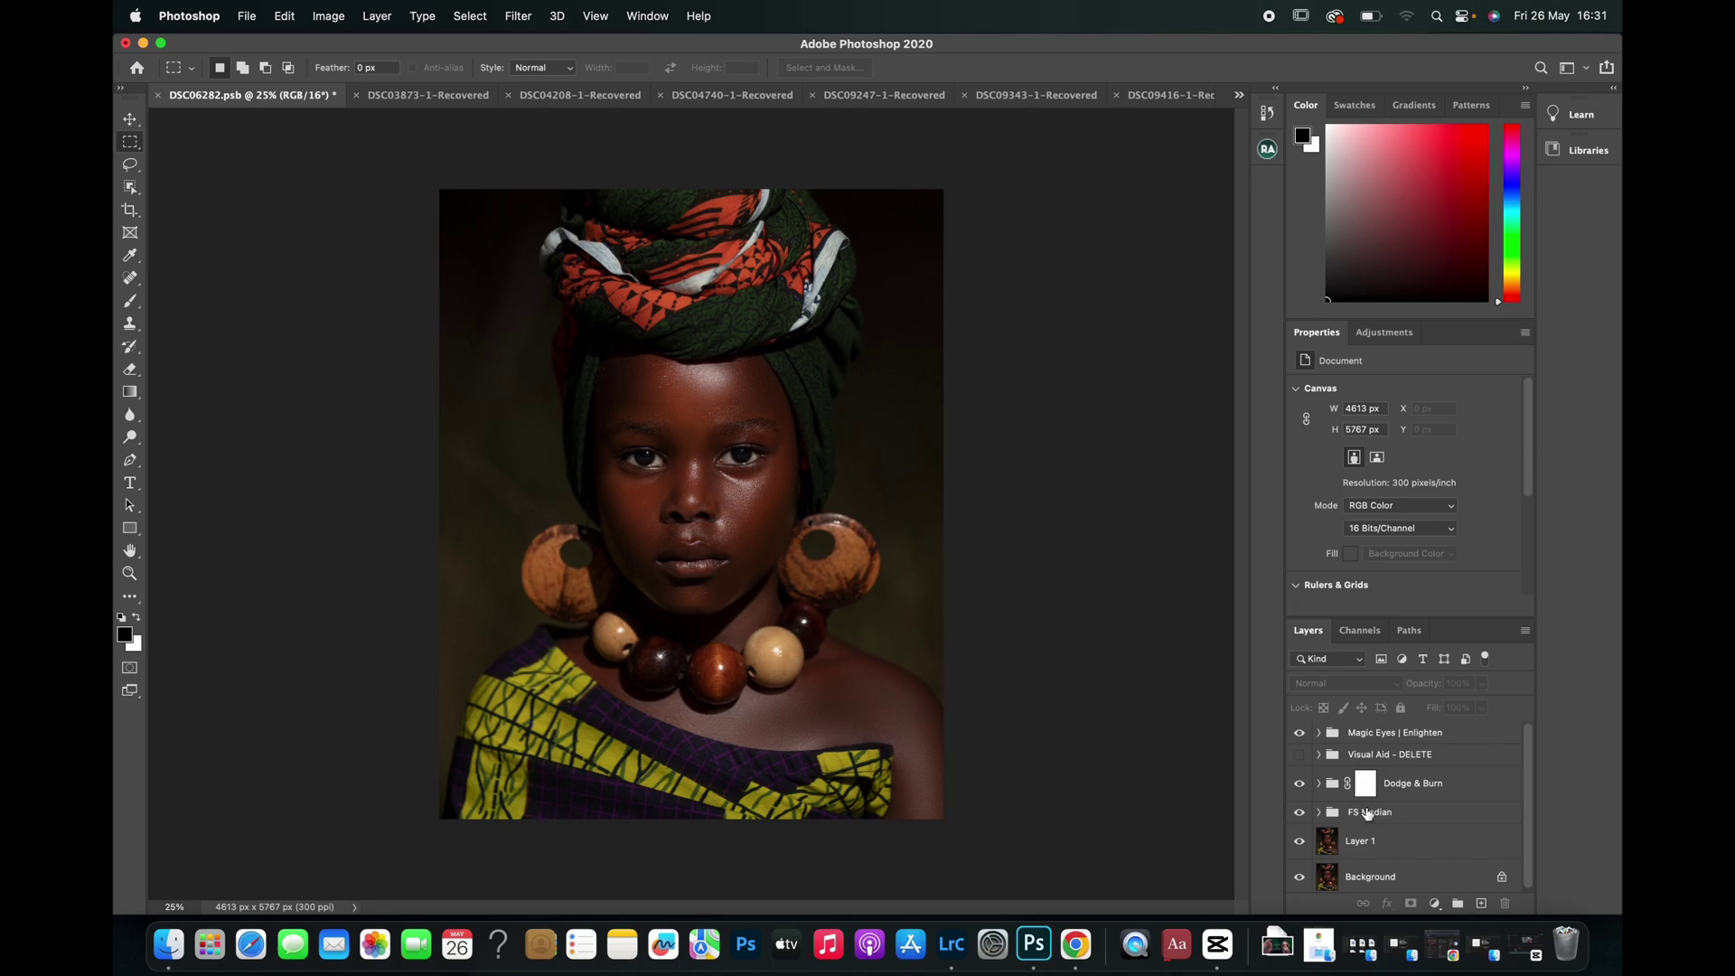
pyautogui.click(1366, 738)
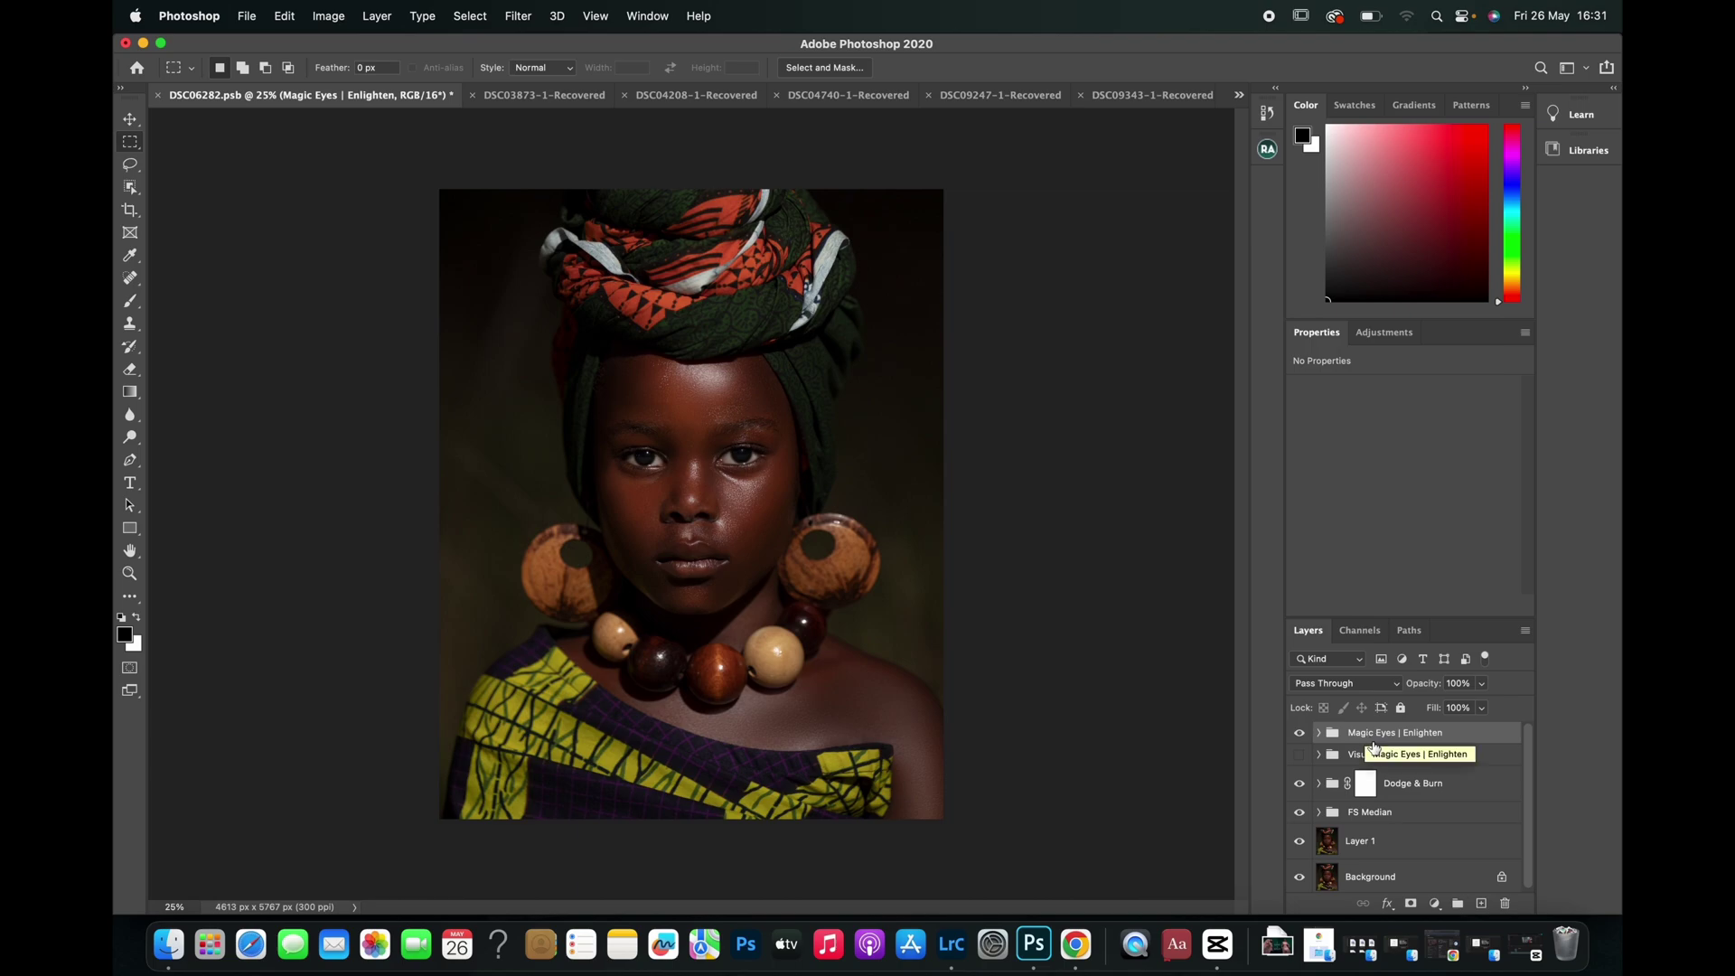
pyautogui.keyDown('shift'); pyautogui.click(1375, 816); pyautogui.keyUp('shift')
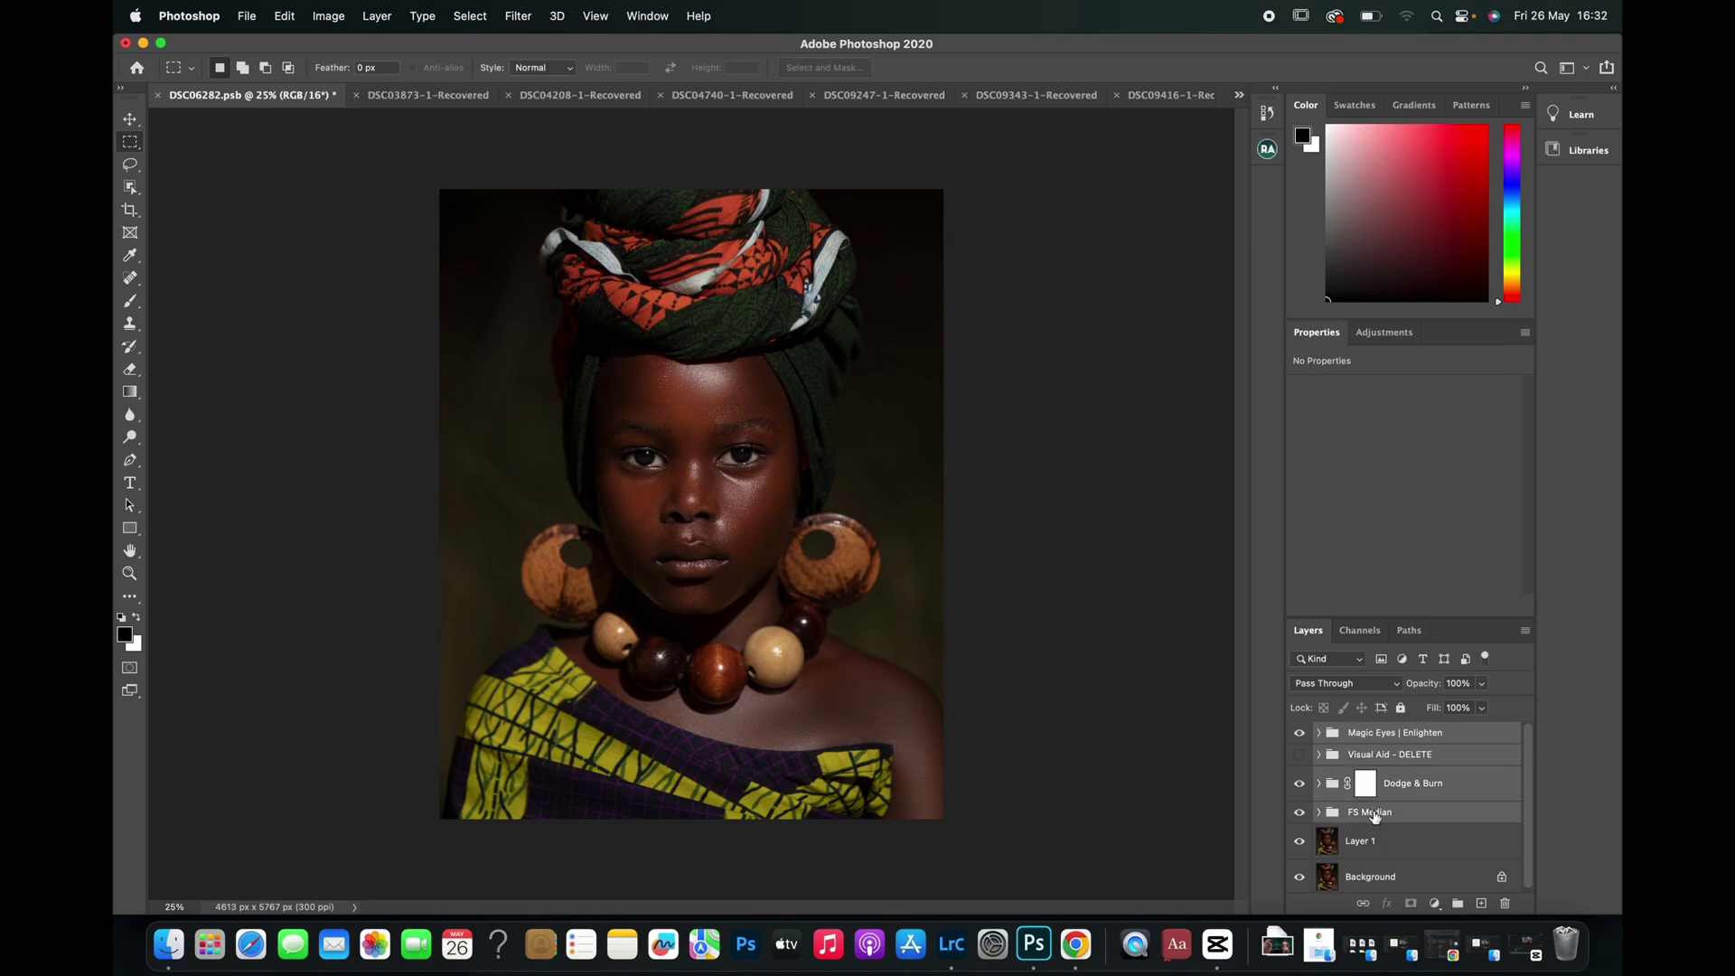
pyautogui.press('super+g')
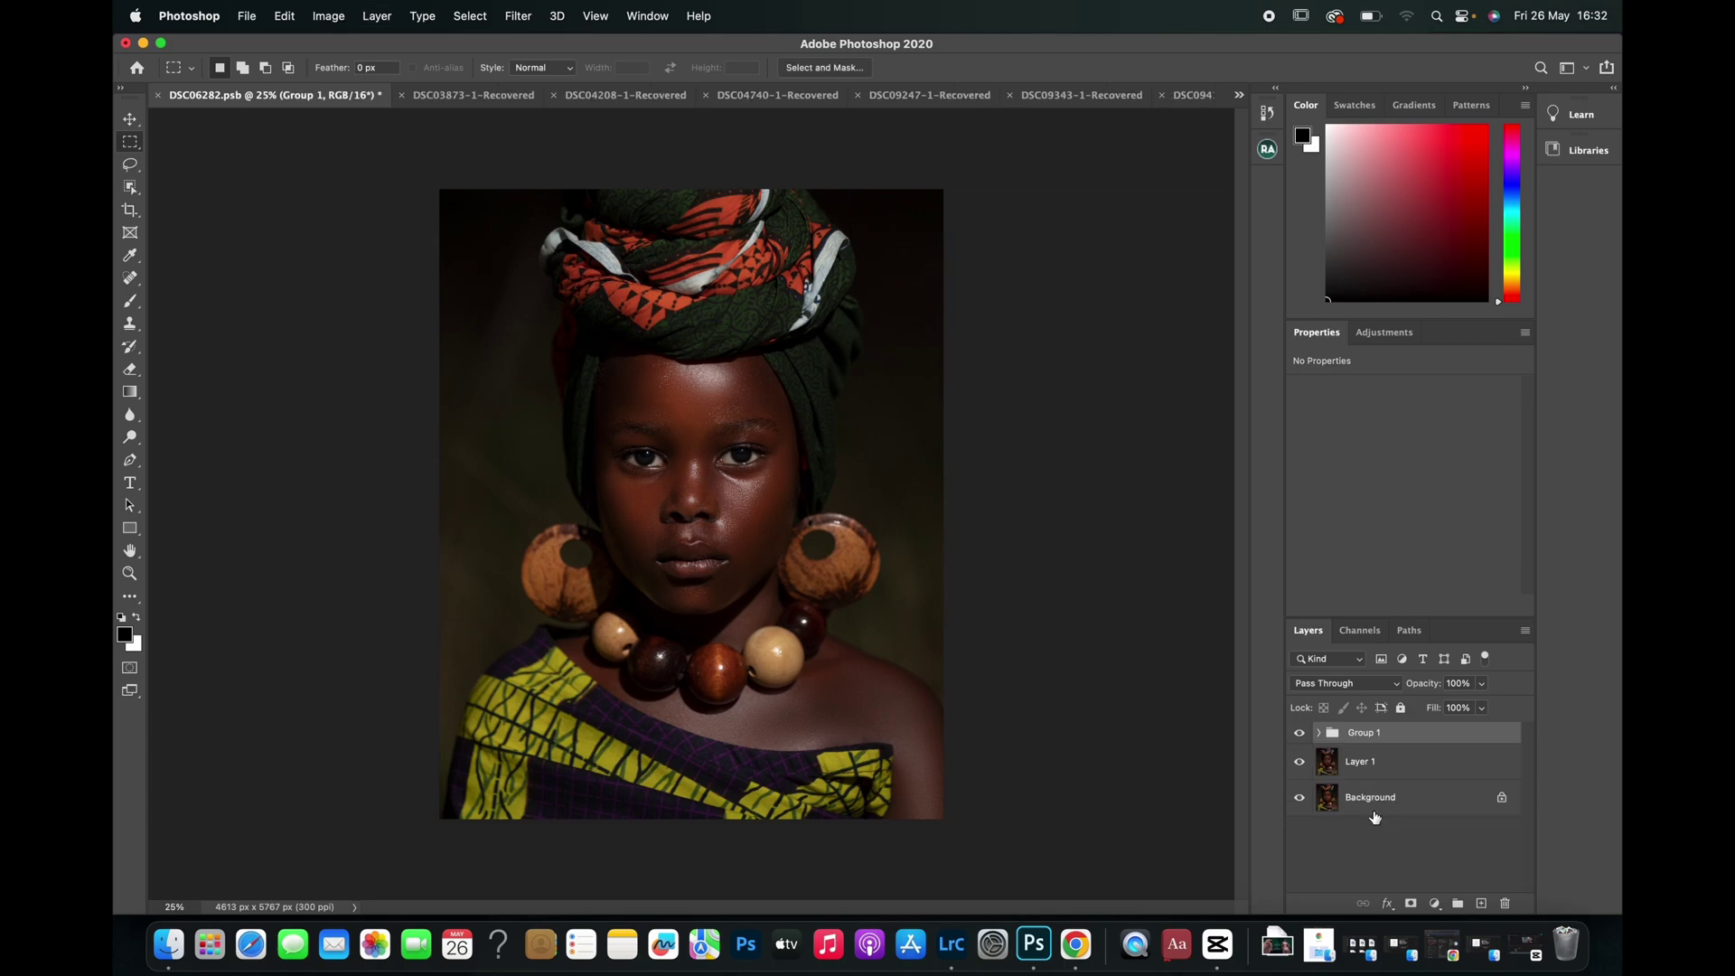
pyautogui.press('super+j')
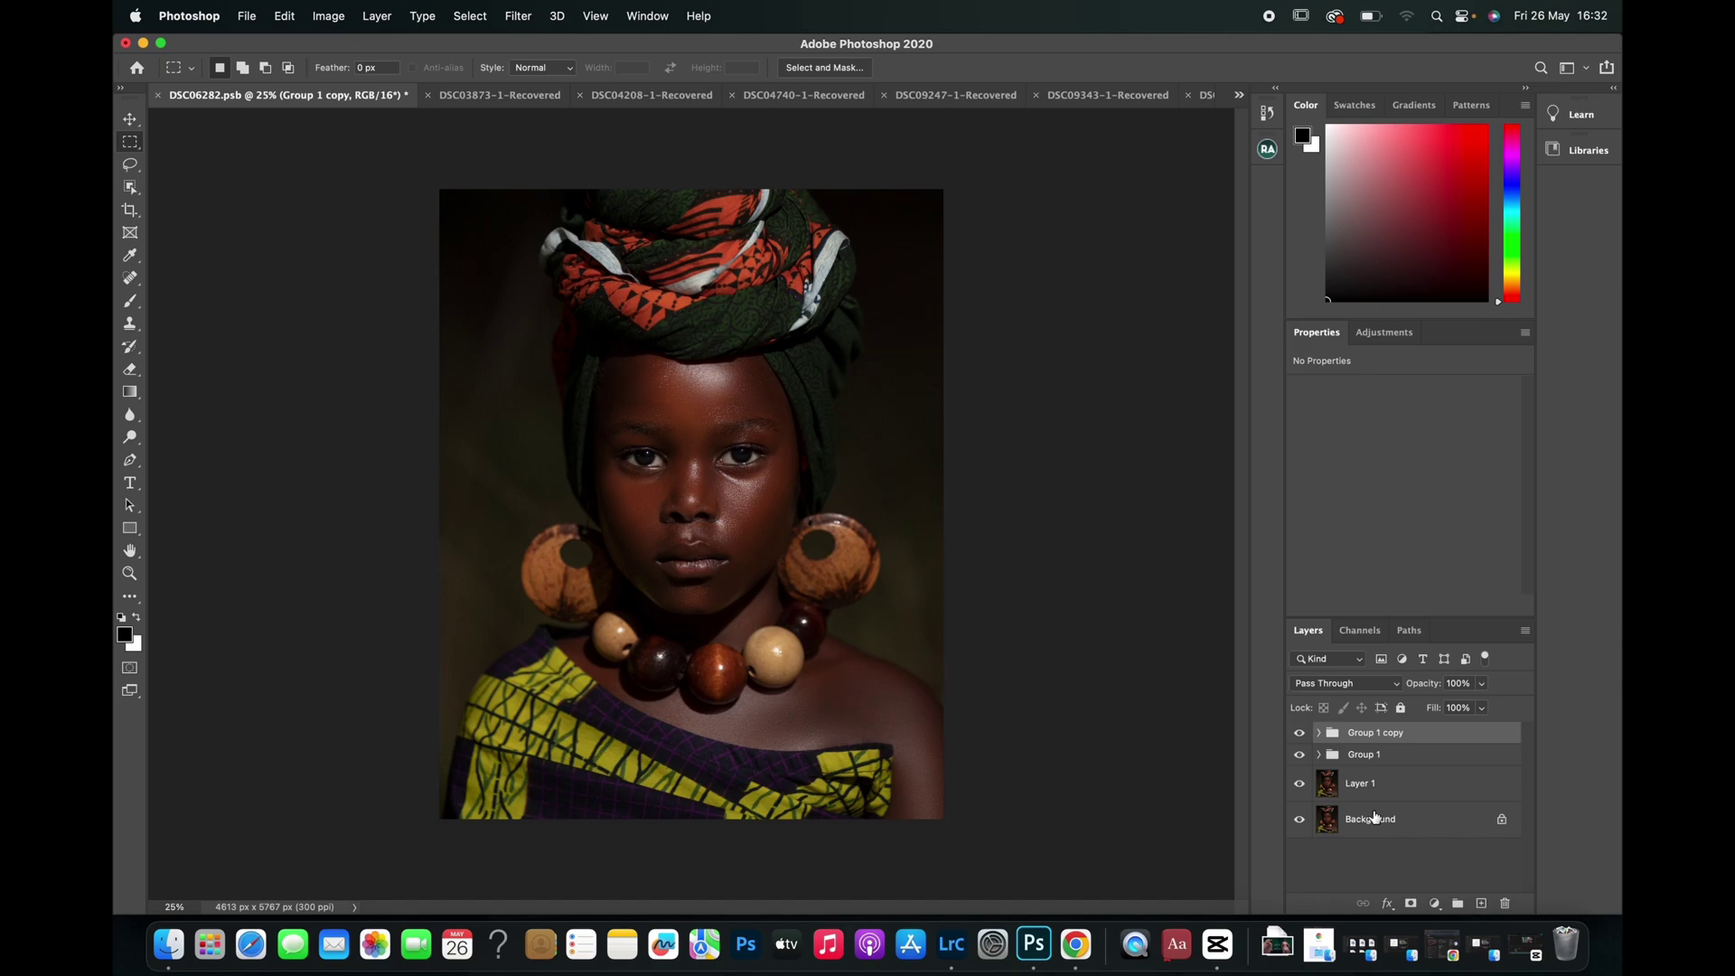
pyautogui.press('super+e')
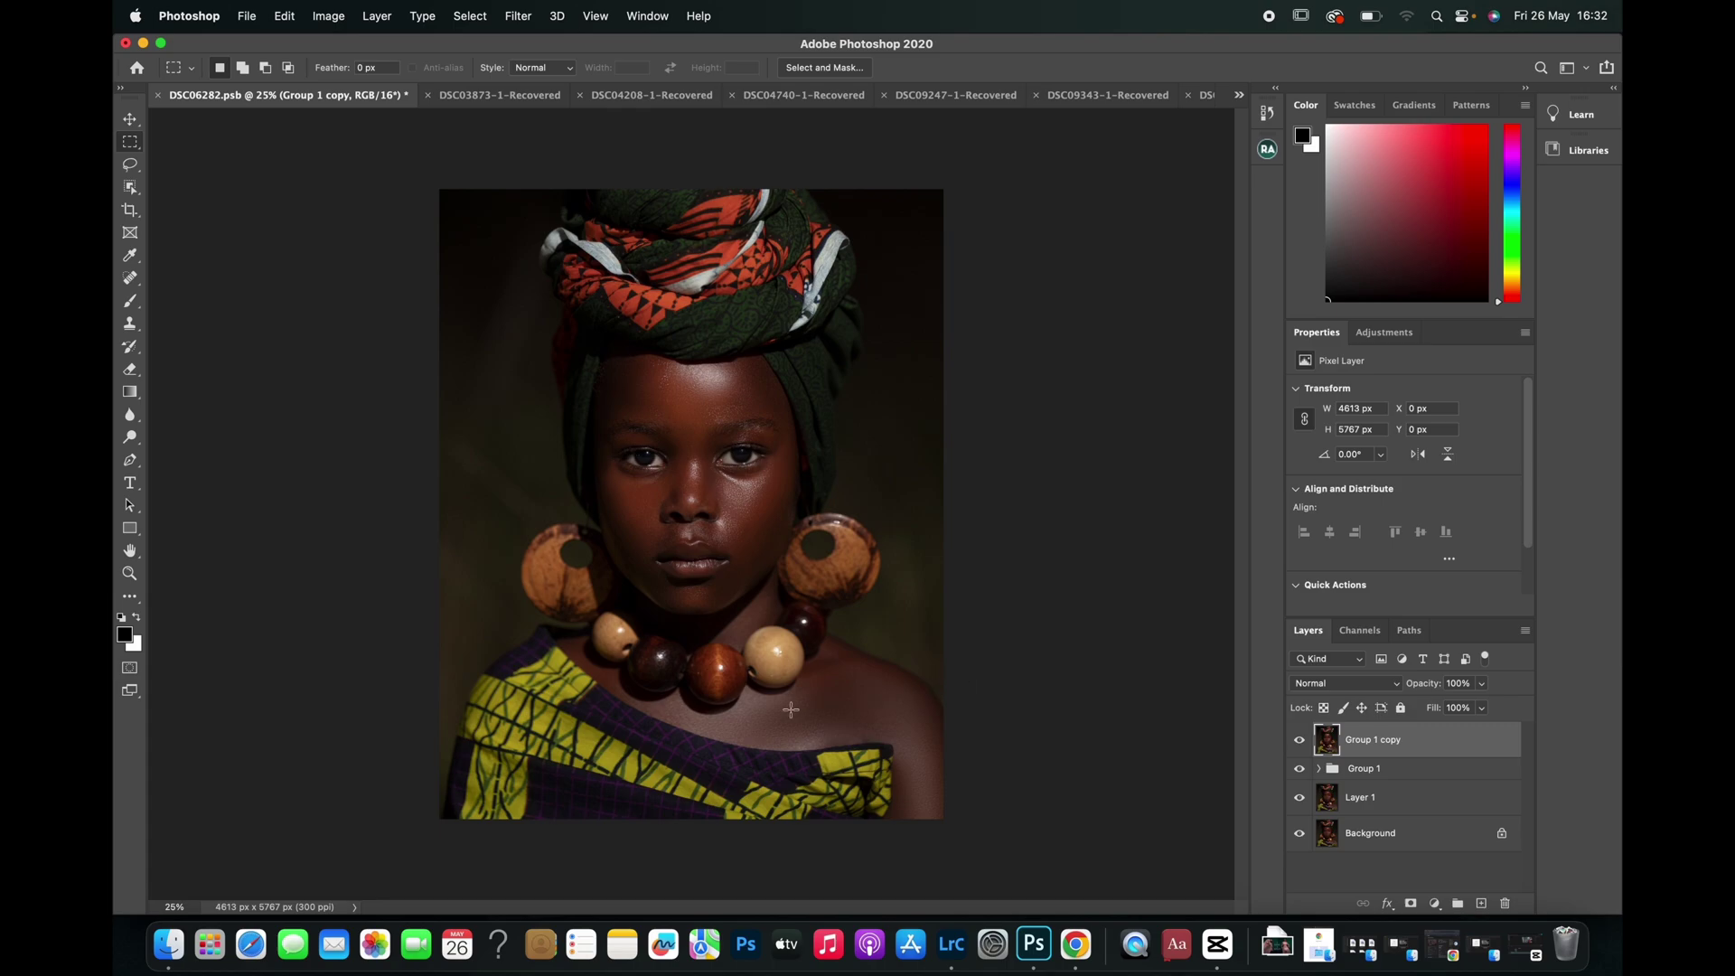
# Add a Selective Color adjustment layer targeting the Reds
pyautogui.click(1435, 904)
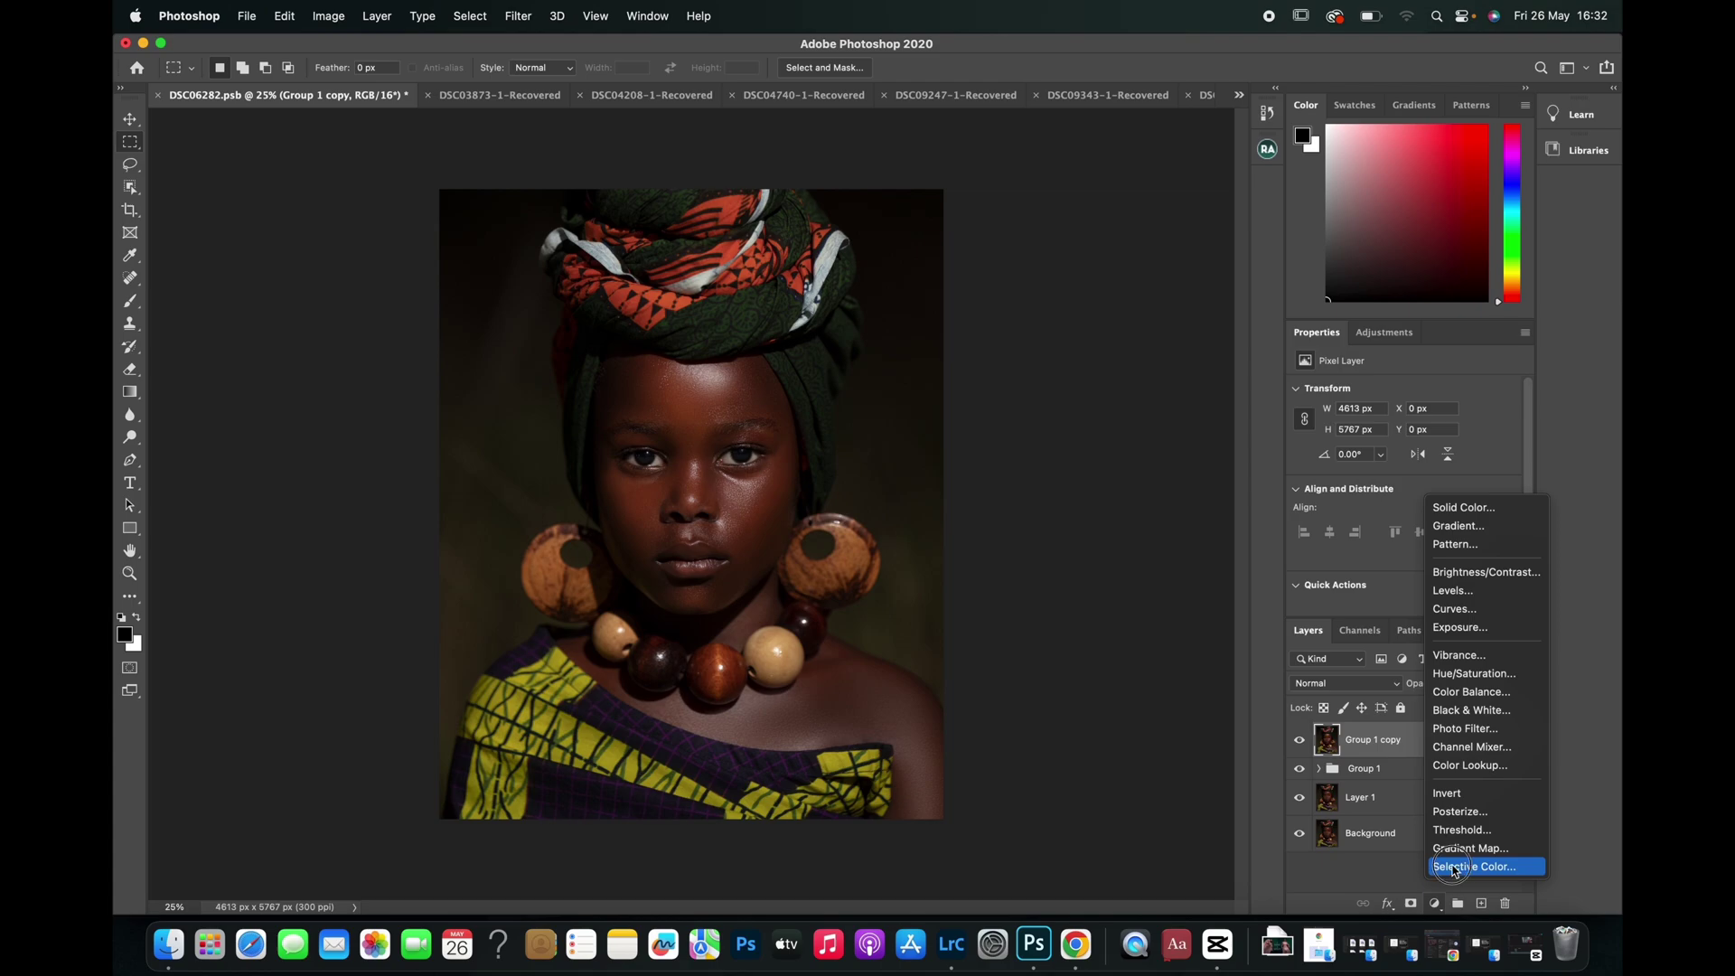
pyautogui.click(1454, 868)
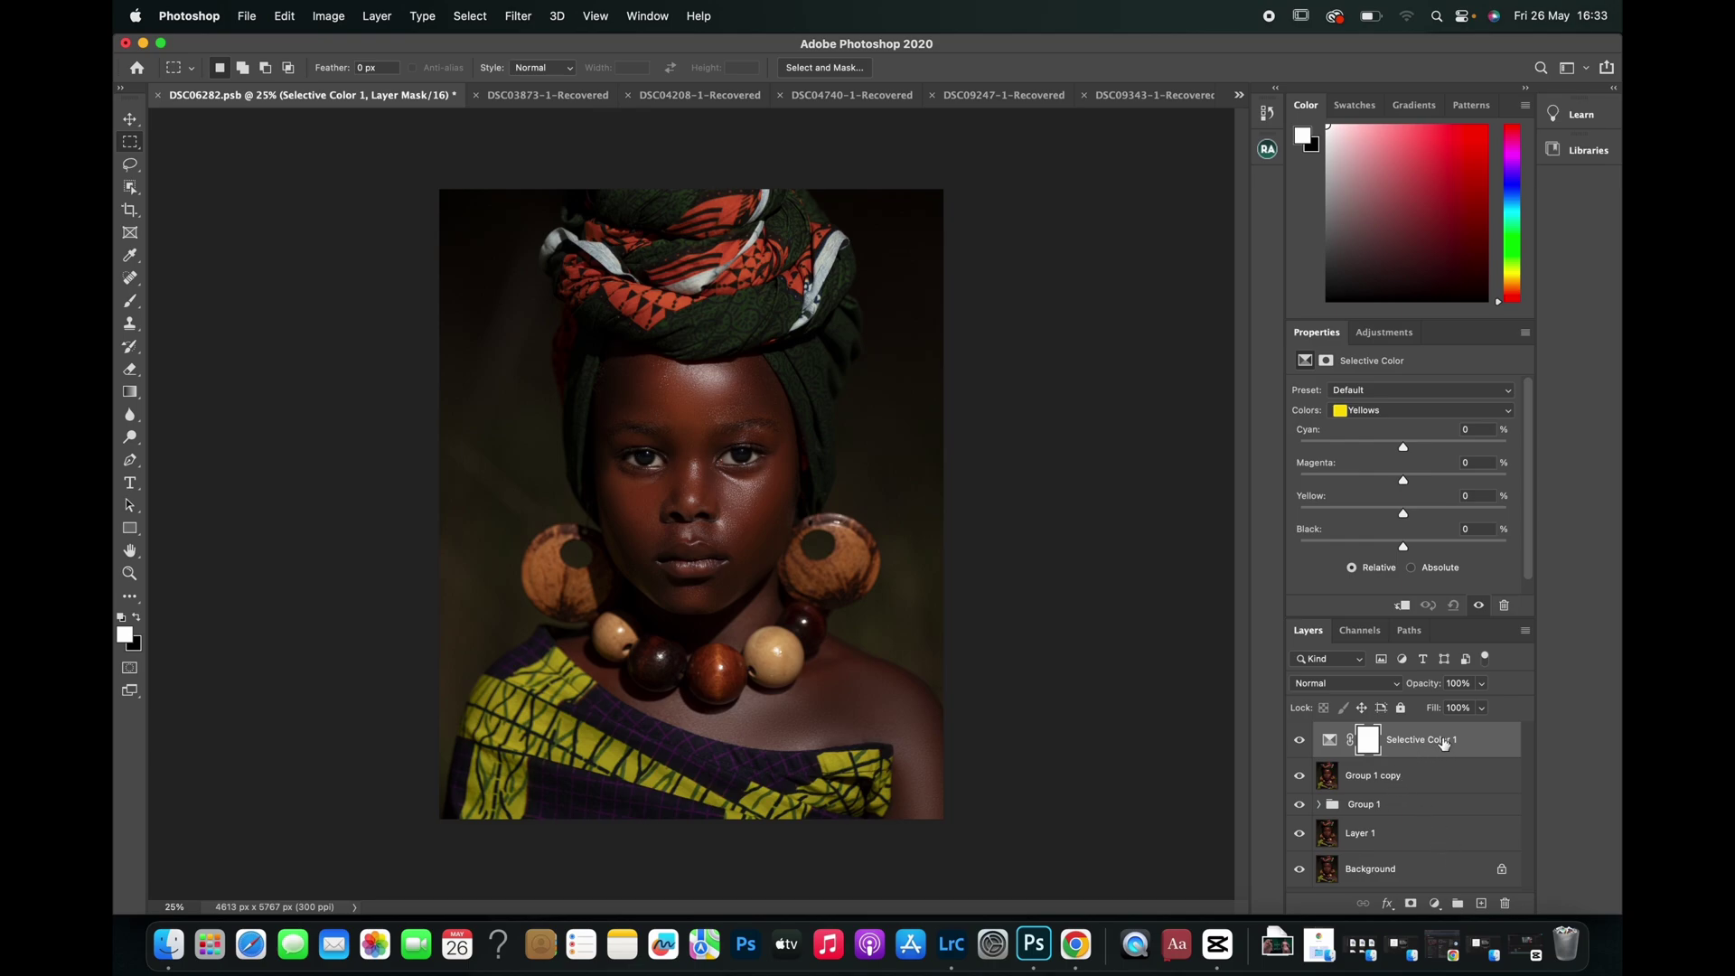
pyautogui.click(1369, 415)
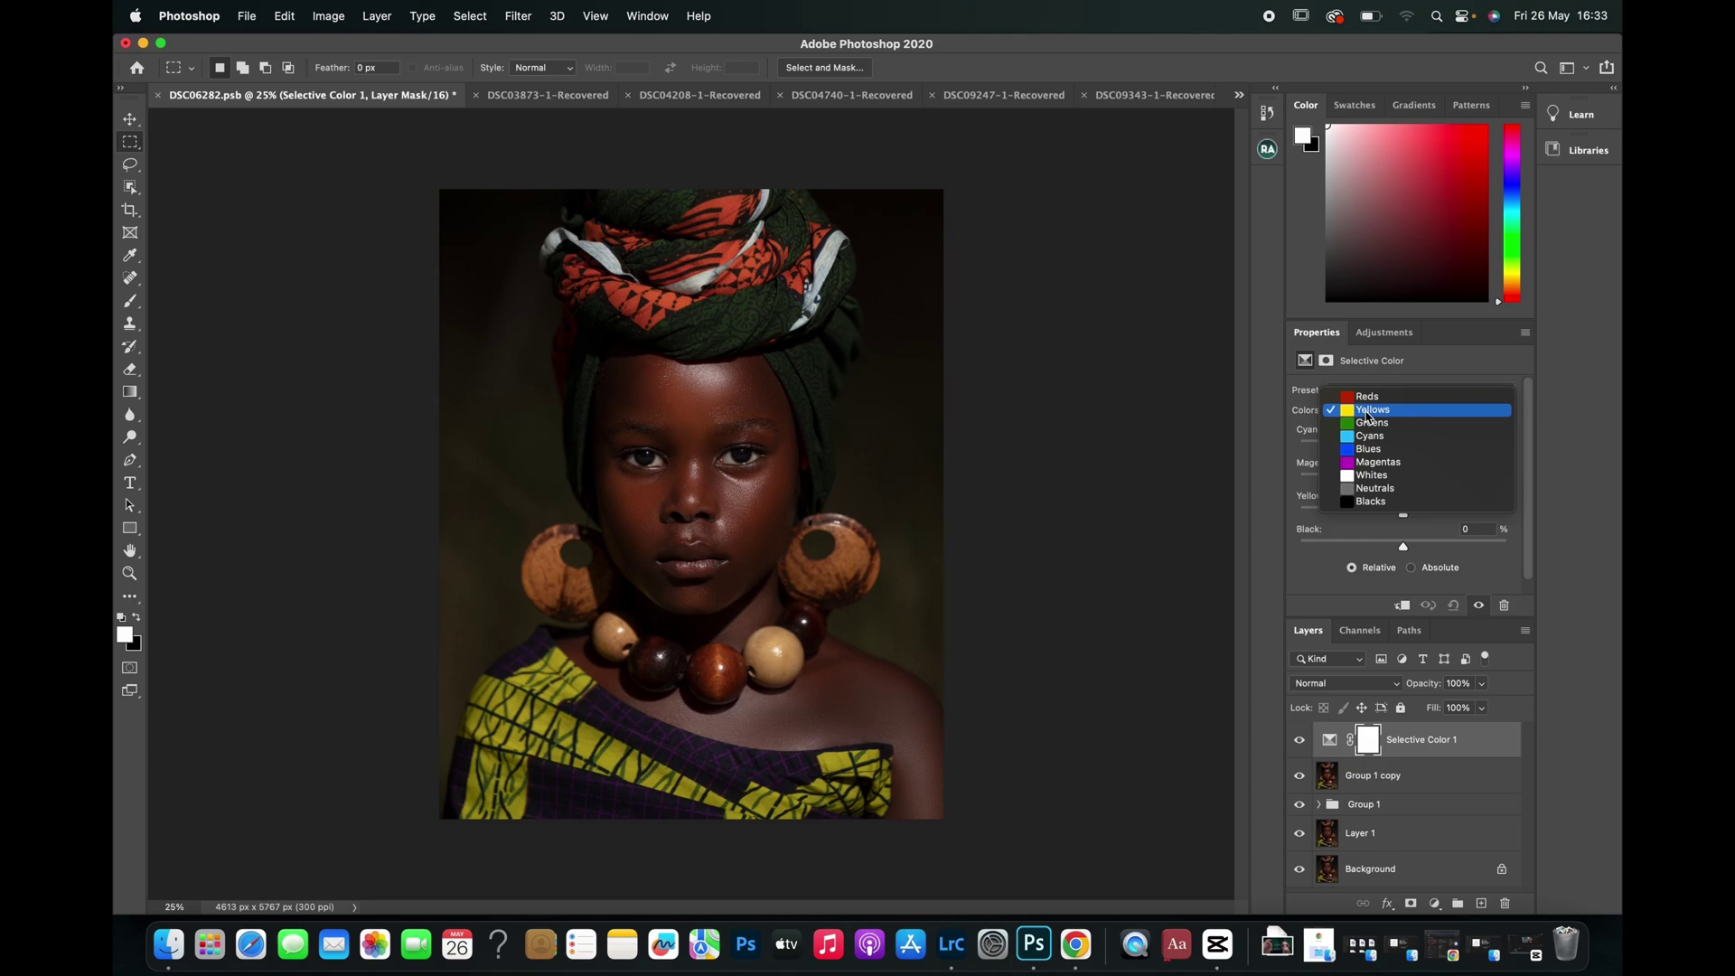
pyautogui.click(1367, 396)
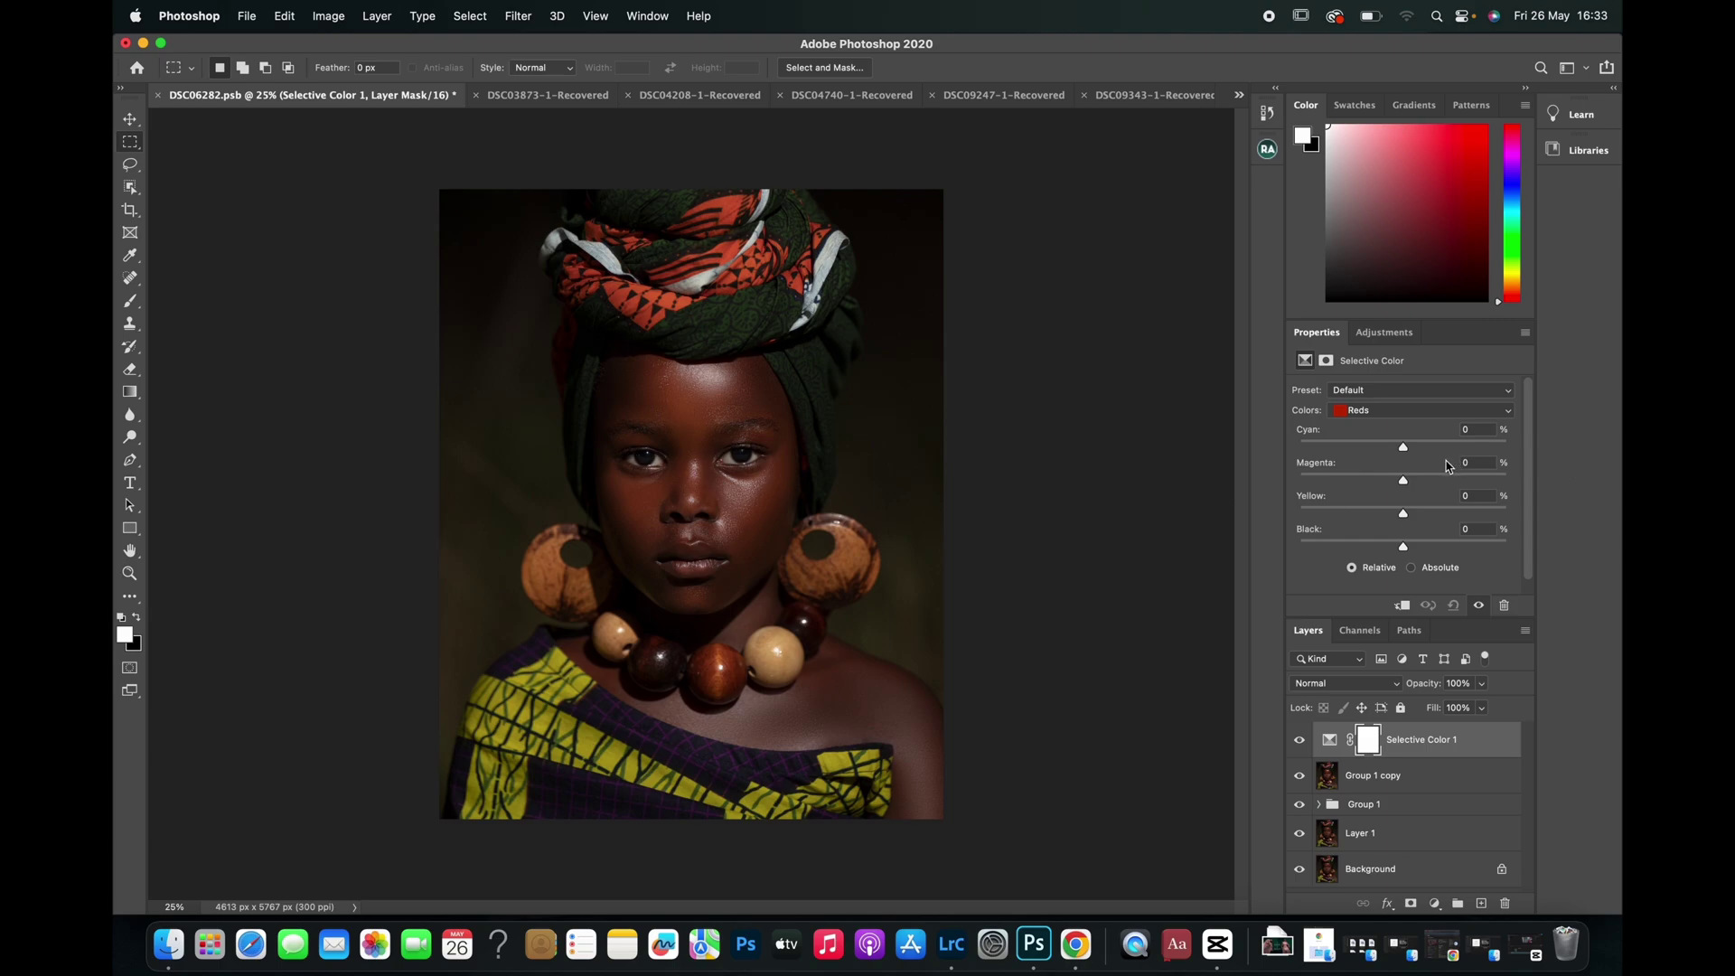
# Set the Reds to Cyan +80, Magenta +11 and Yellow +15
pyautogui.moveTo(1406, 451); pyautogui.dragTo(1488, 451)
pyautogui.moveTo(1405, 484); pyautogui.dragTo(1416, 486)
pyautogui.moveTo(1405, 515); pyautogui.dragTo(1406, 519)
pyautogui.moveTo(1406, 519)
pyautogui.mouseDown()
pyautogui.moveTo(1436, 524)
pyautogui.moveTo(1419, 509)
pyautogui.mouseUp()
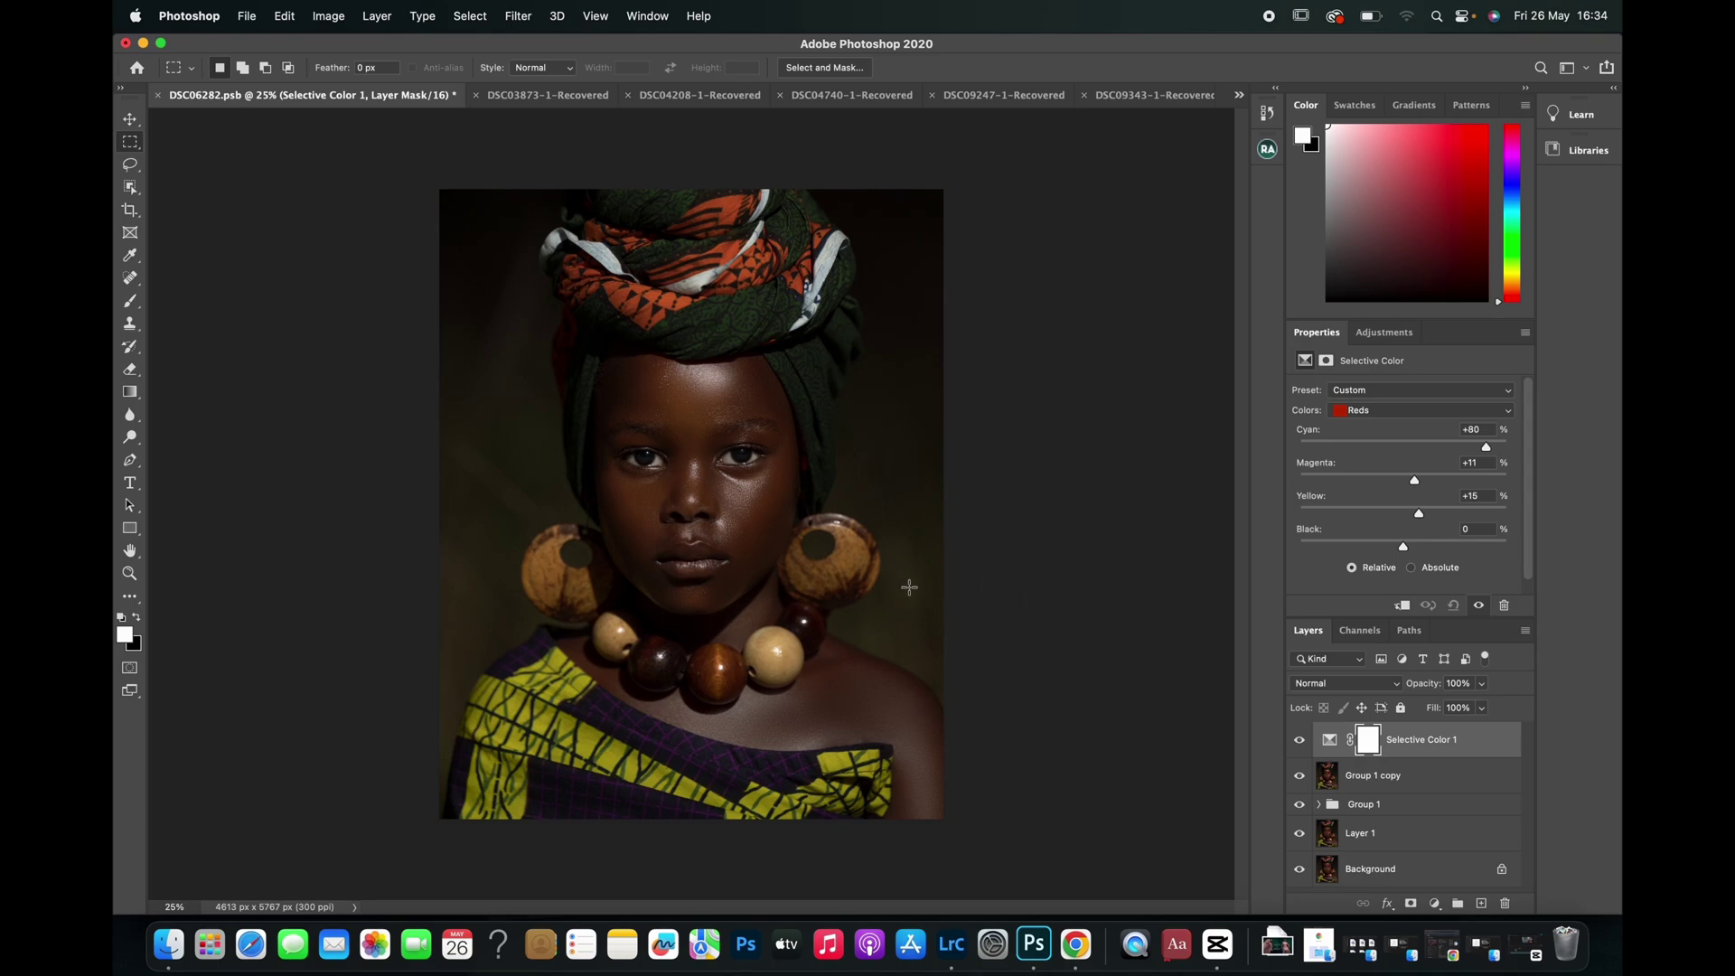
# Raise the Black in the Reds to +100, keeping Reds as the chosen range
pyautogui.click(1297, 741)
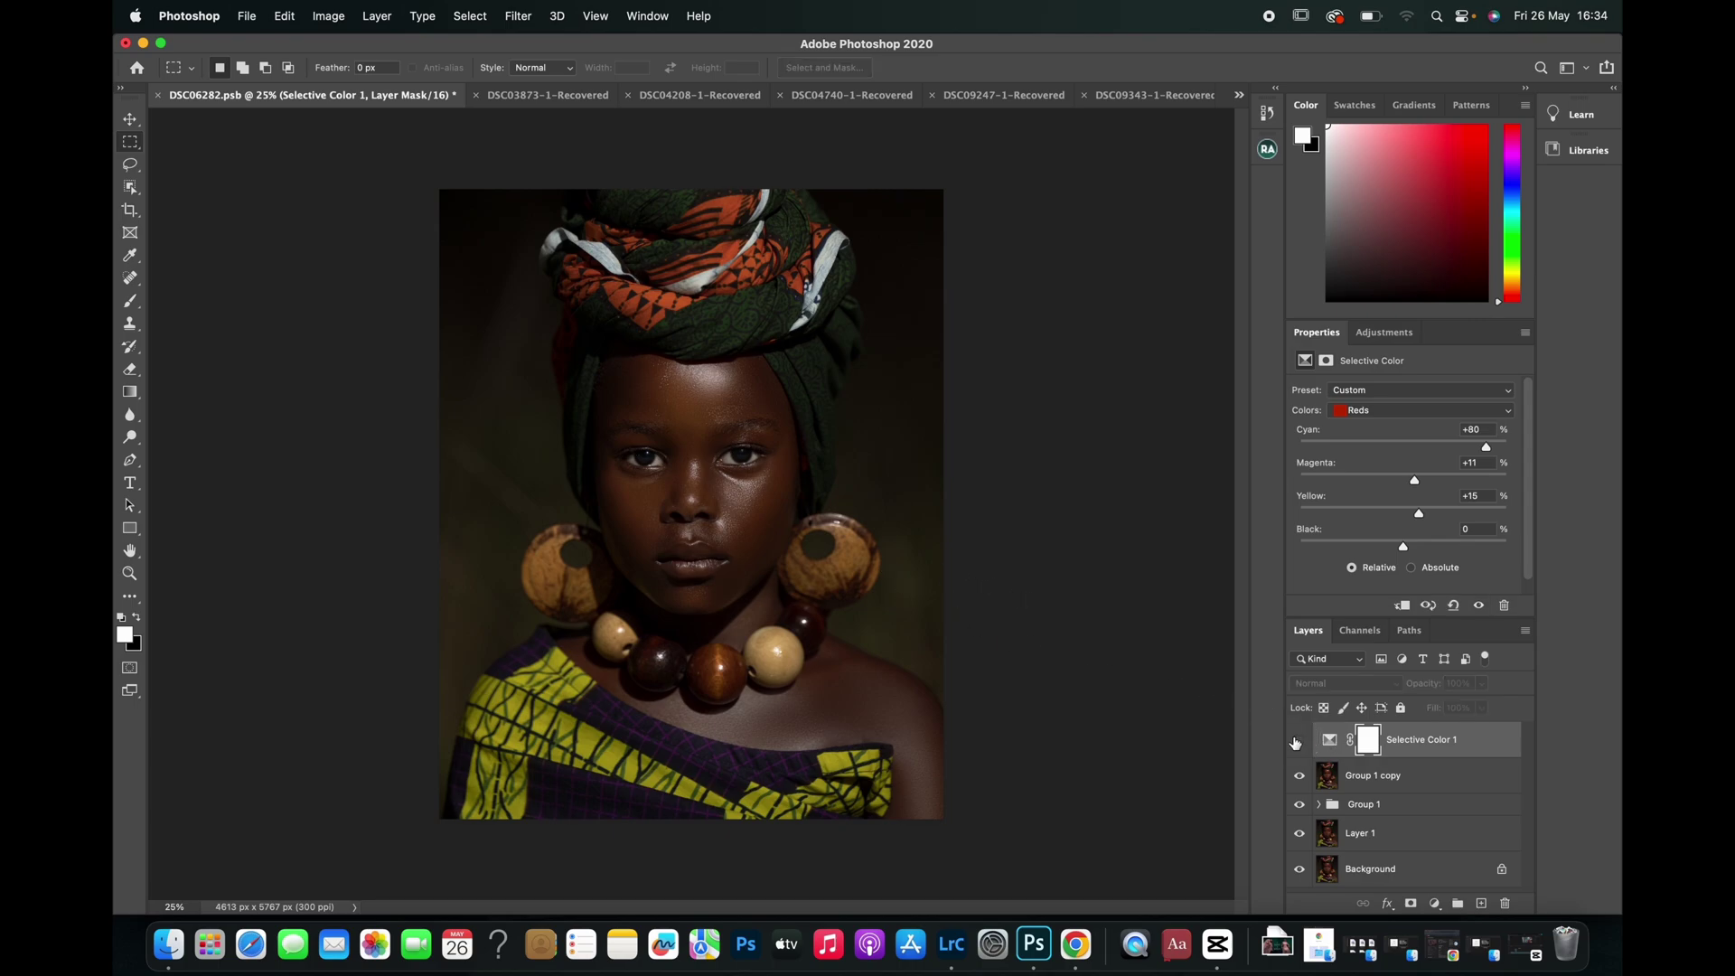
pyautogui.click(1296, 742)
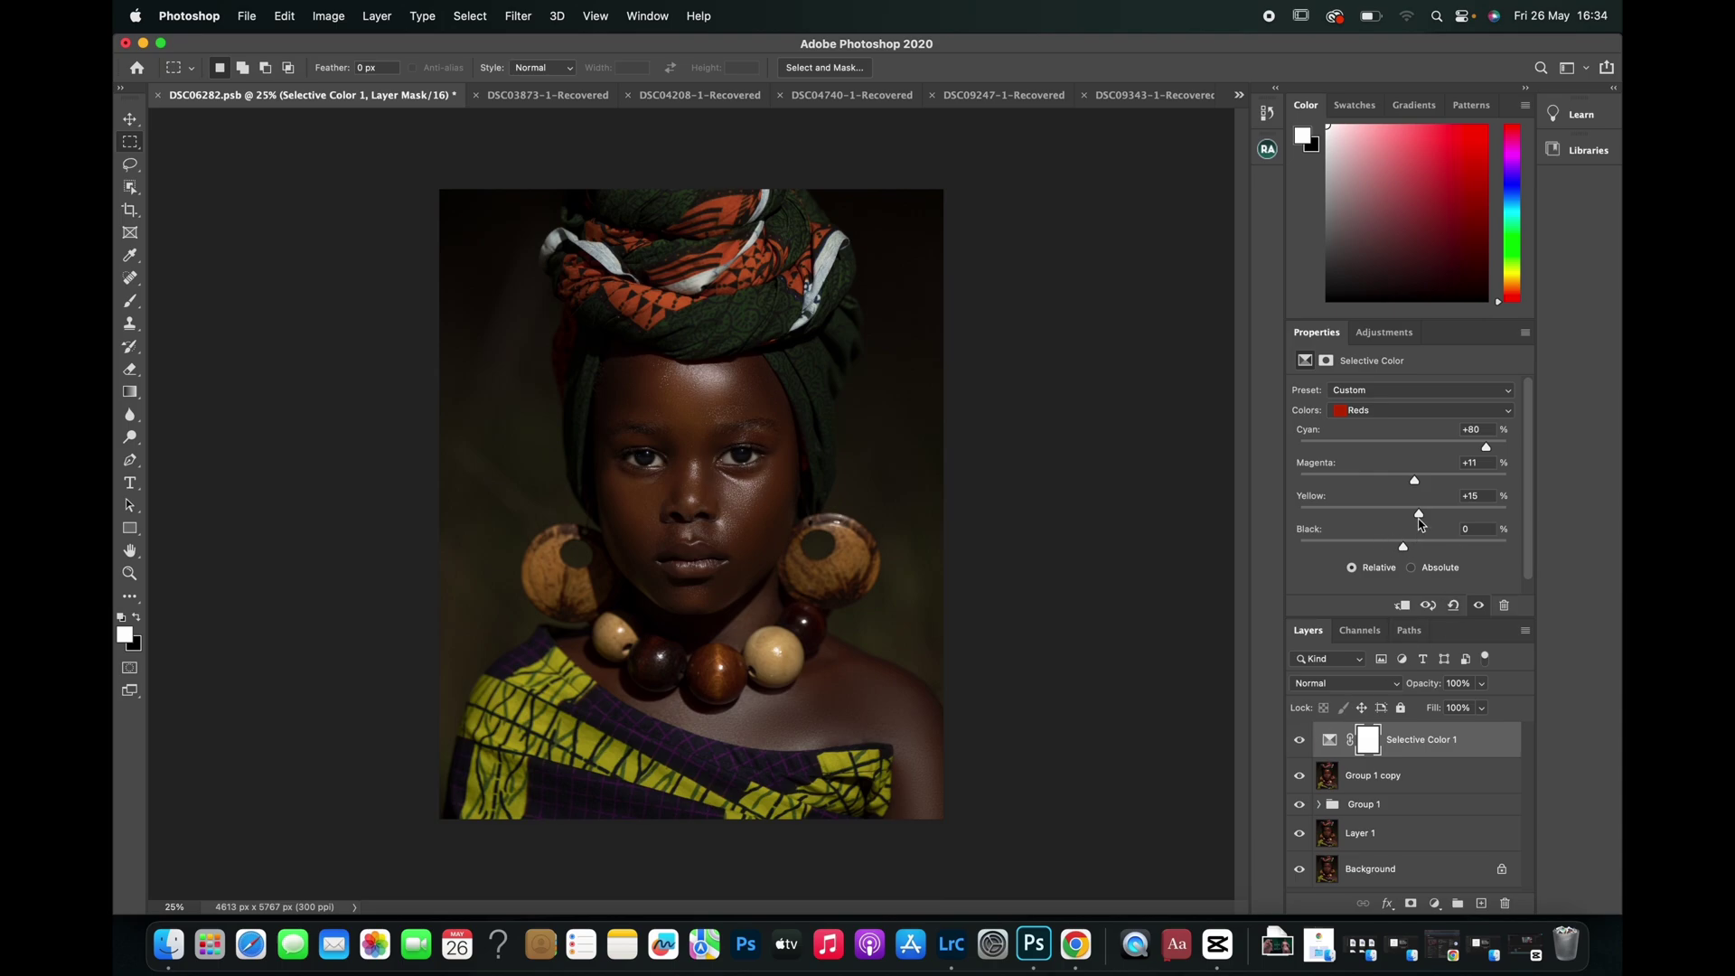
pyautogui.moveTo(1405, 546); pyautogui.dragTo(1437, 549)
pyautogui.moveTo(1439, 550); pyautogui.dragTo(1518, 554)
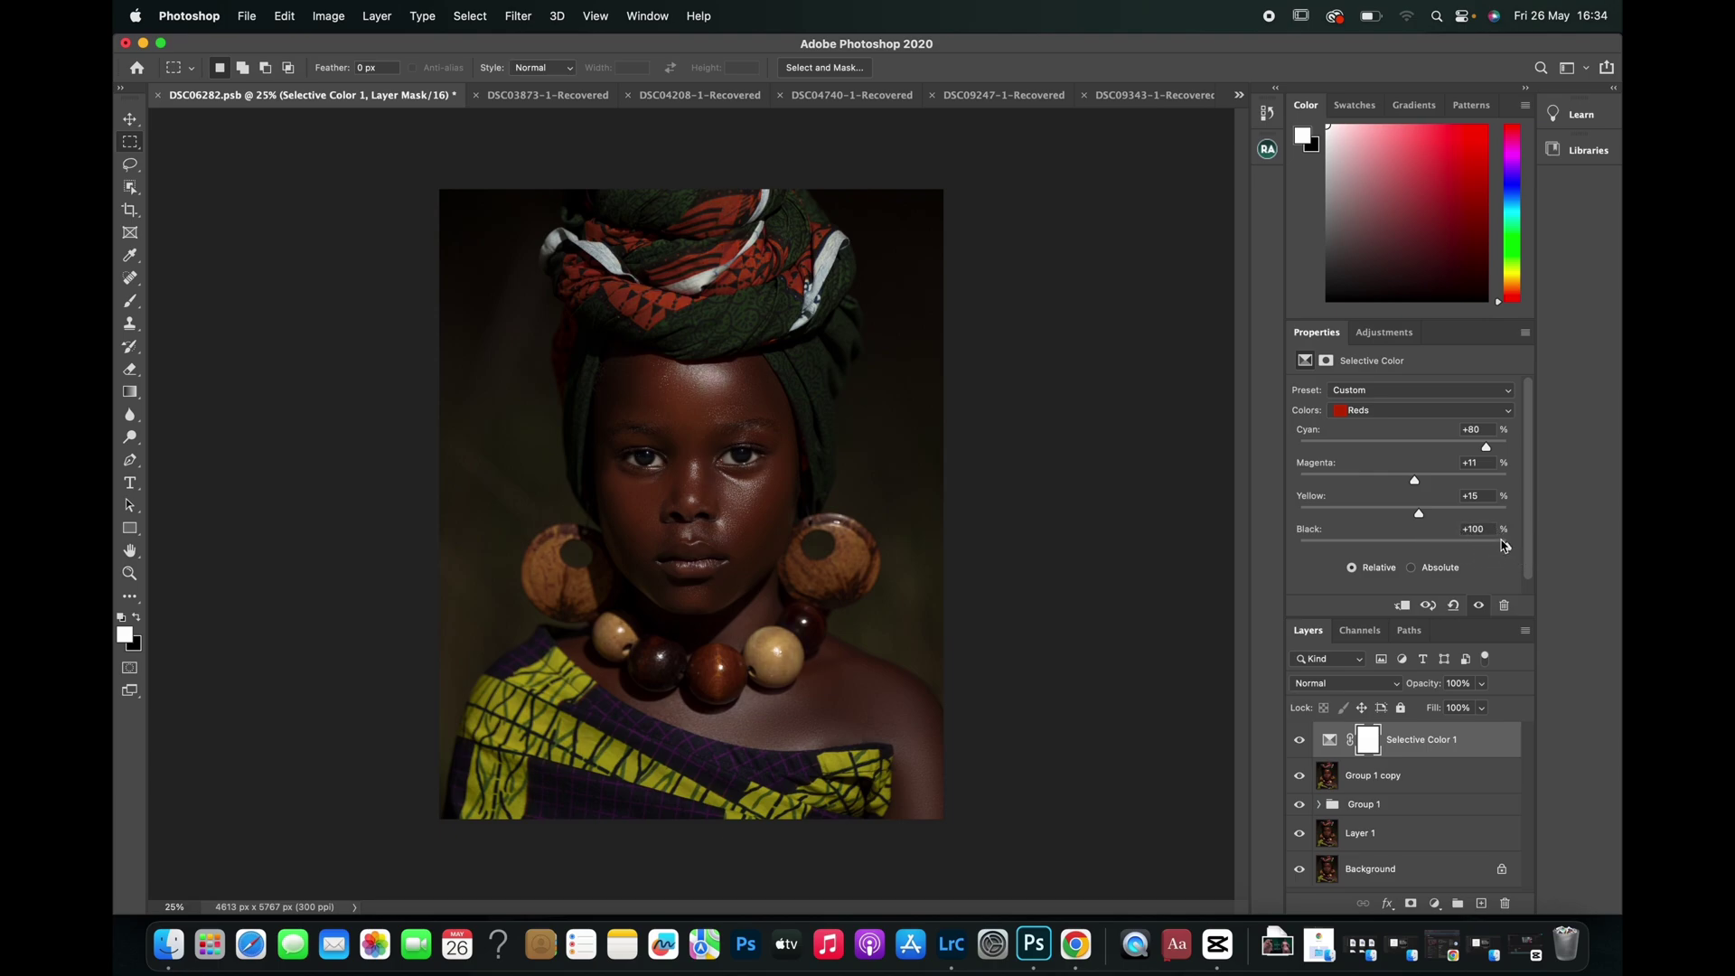
pyautogui.click(1365, 413)
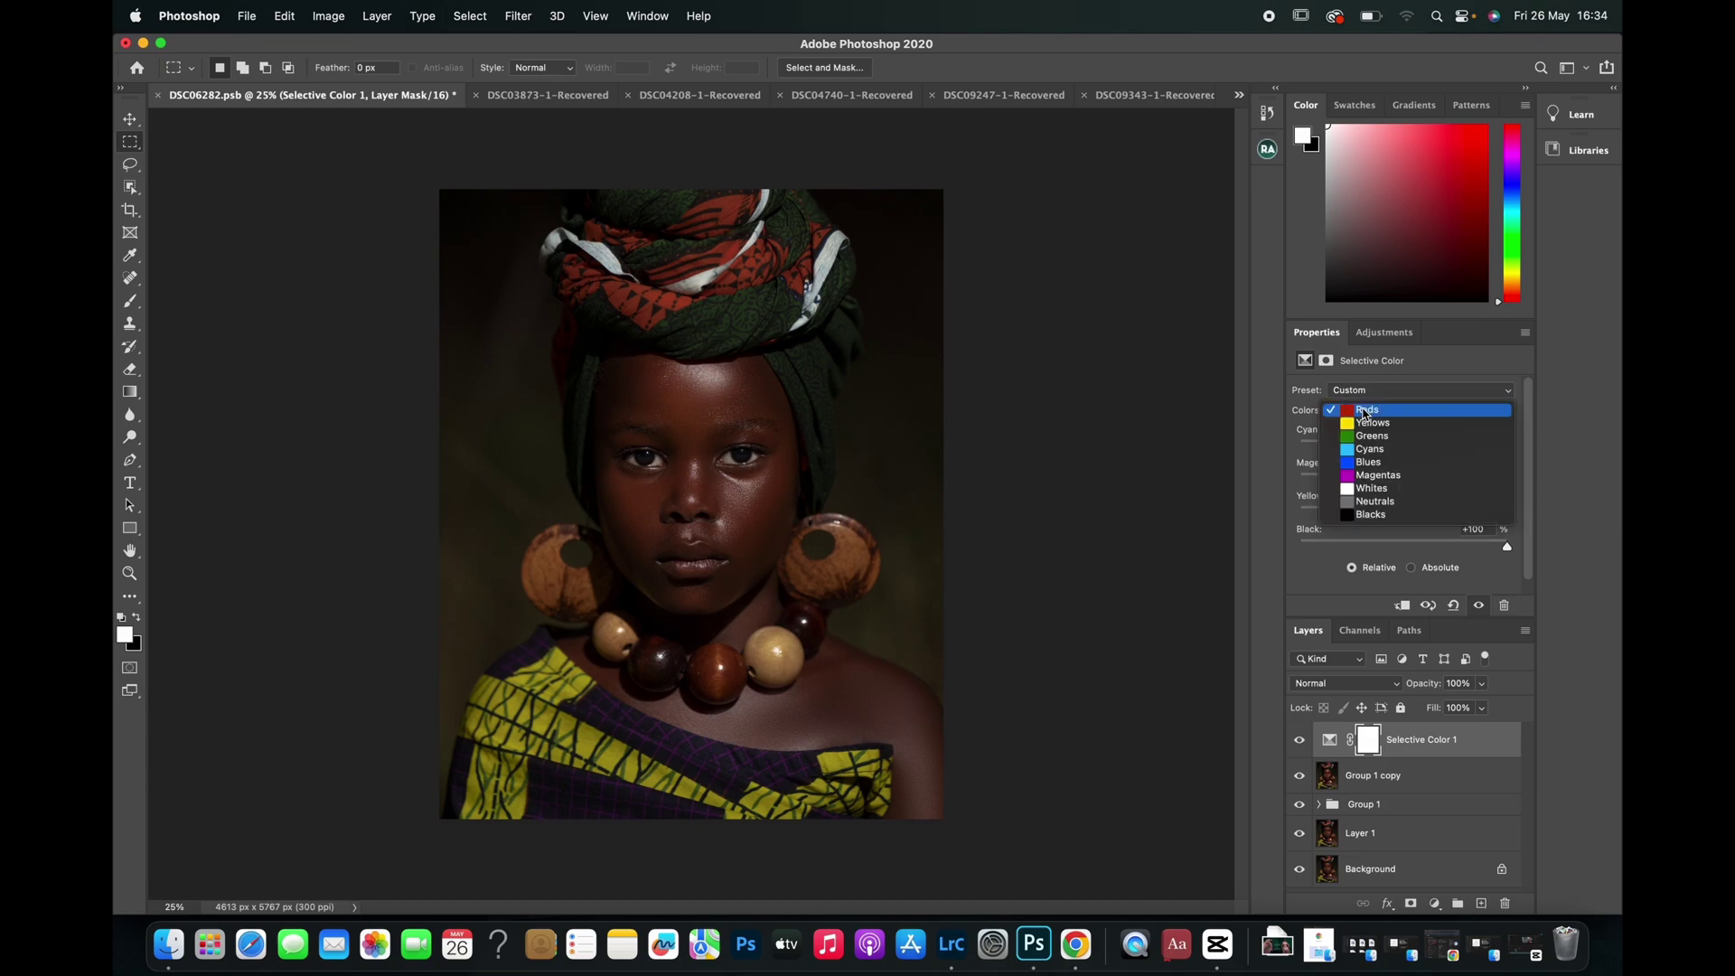
pyautogui.click(1360, 411)
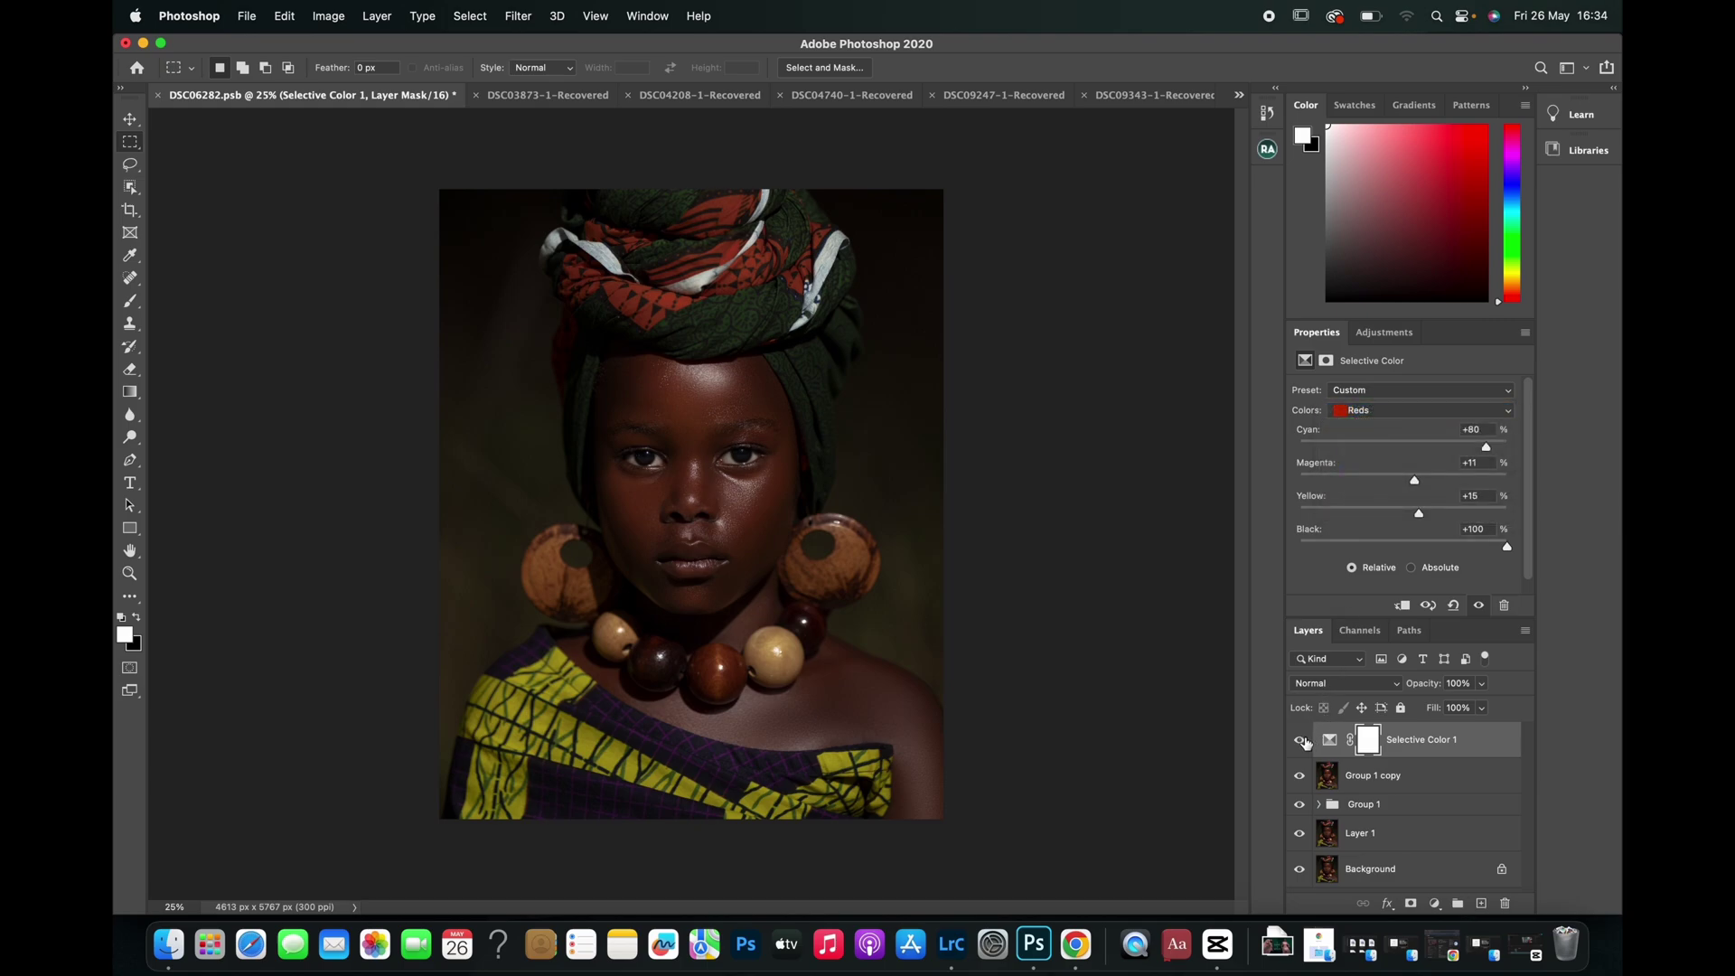
# Toggle Selective Color 1 off and on to compare the deepened reds
pyautogui.click(1300, 740)
pyautogui.click(1301, 740)
pyautogui.click(1301, 740)
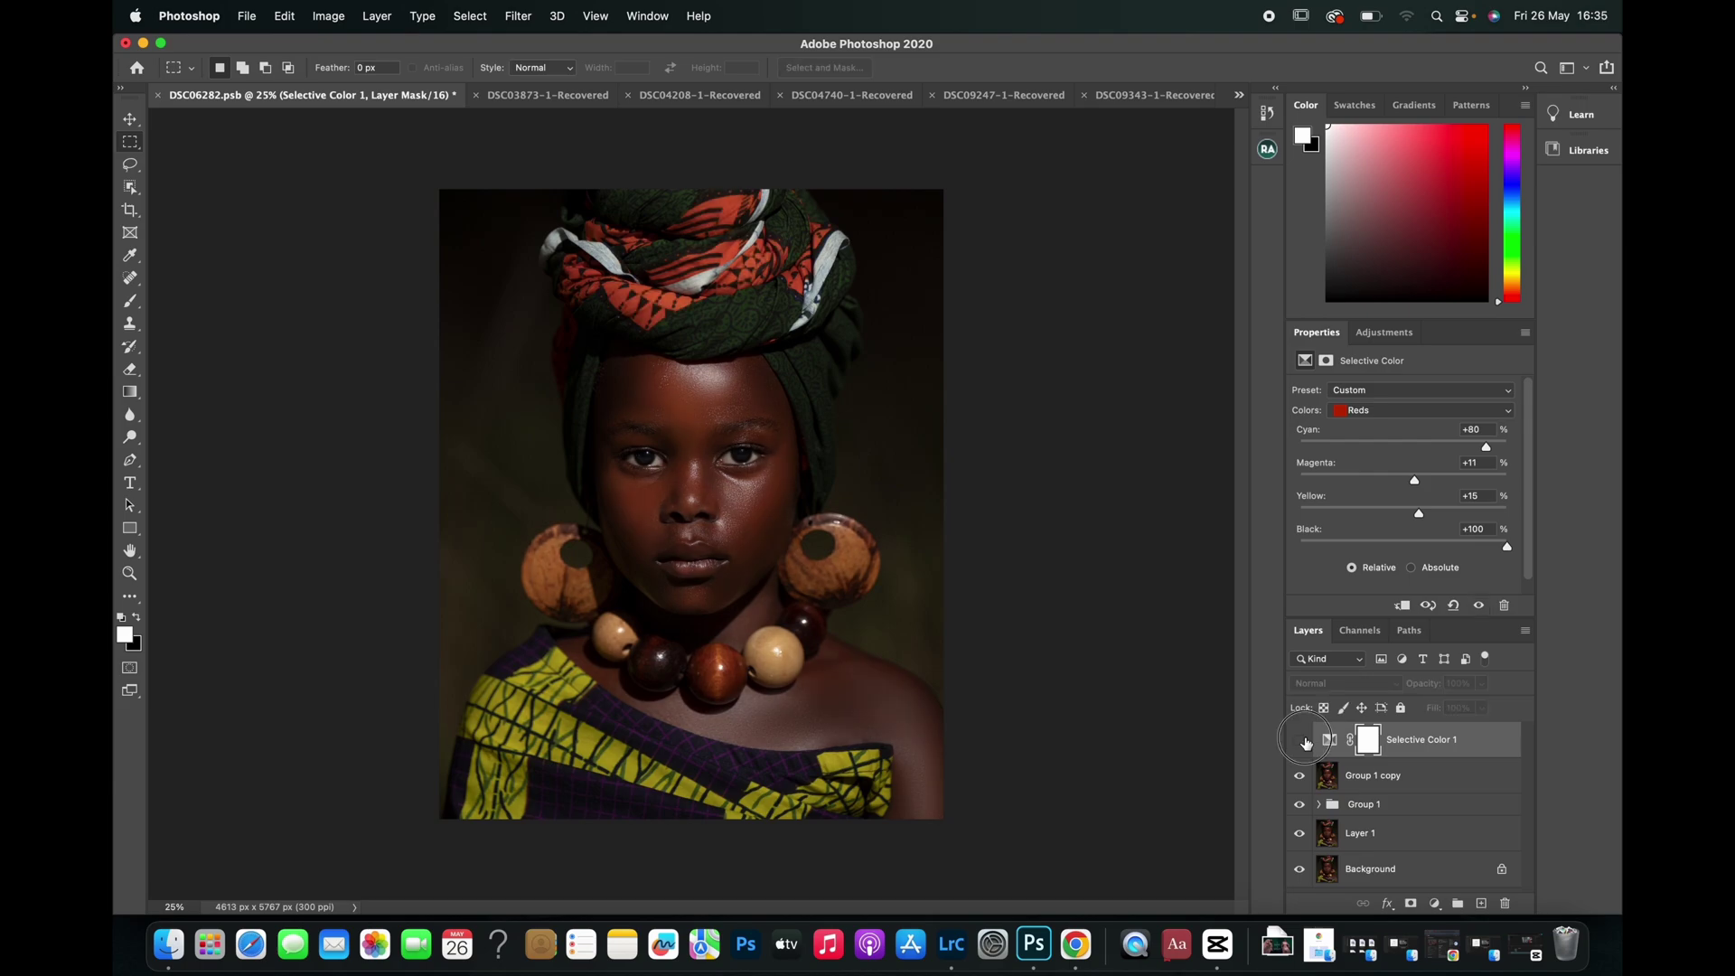
pyautogui.click(1302, 740)
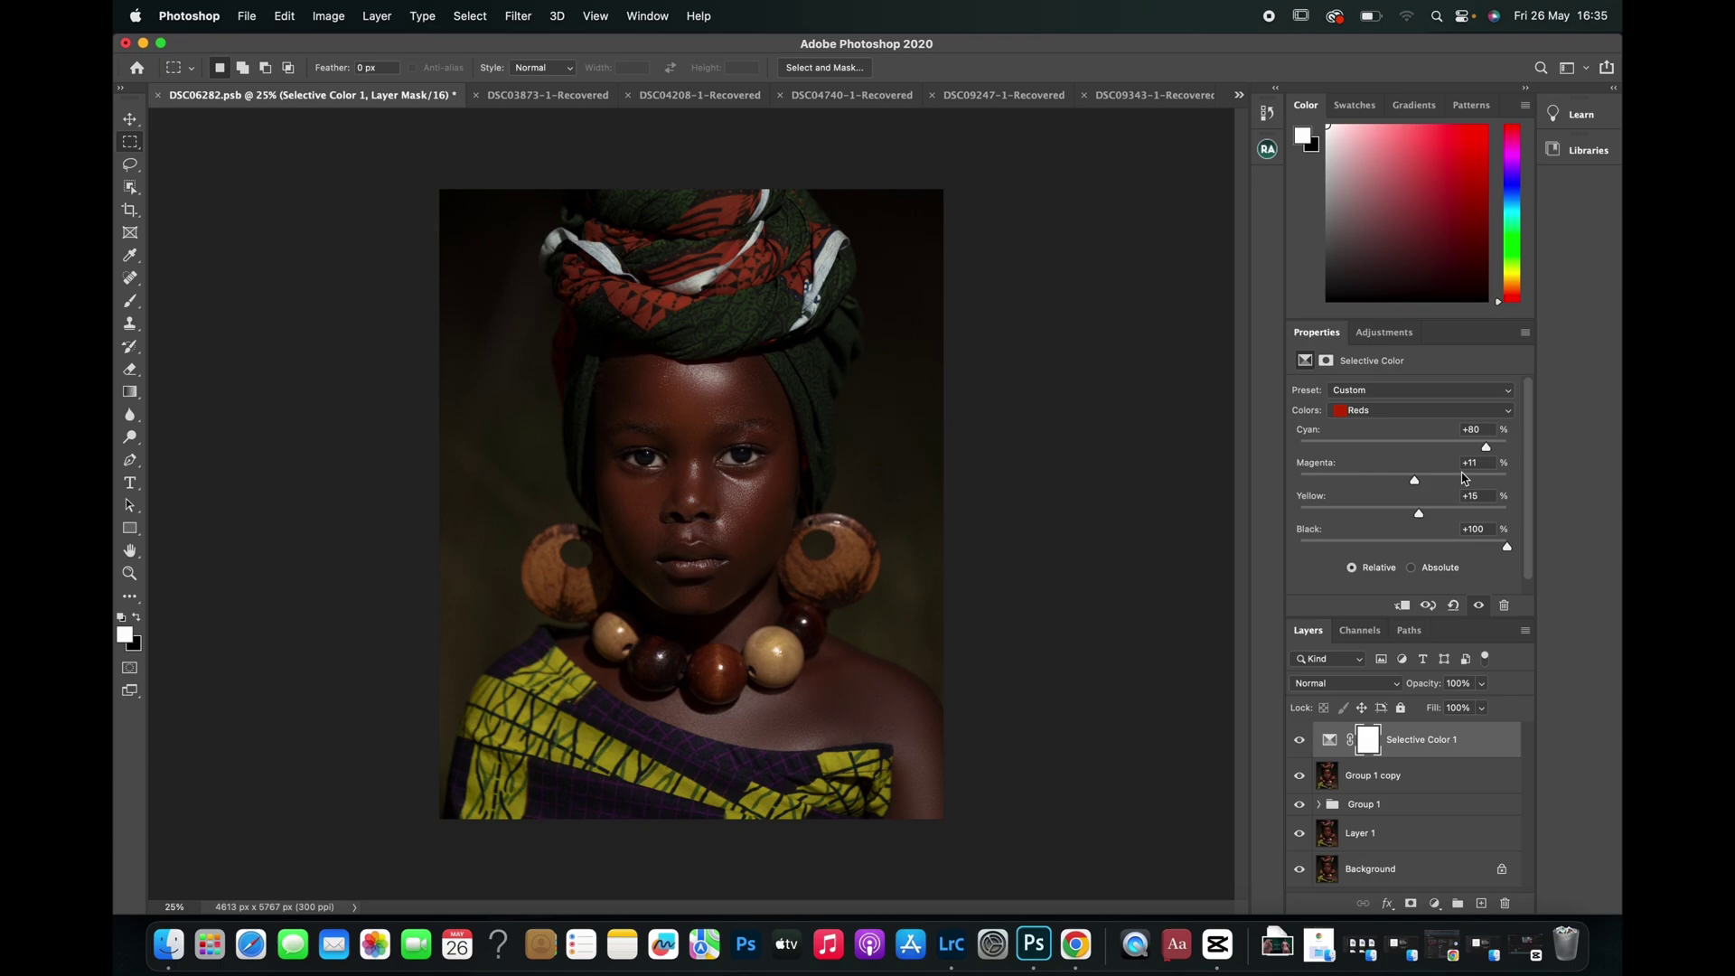
pyautogui.click(1369, 414)
# Set the Yellows to Cyan +100, Magenta +10, Yellow +31 and Black +100
pyautogui.click(1374, 424)
pyautogui.moveTo(1405, 451); pyautogui.dragTo(1516, 448)
pyautogui.moveTo(1403, 480); pyautogui.dragTo(1415, 485)
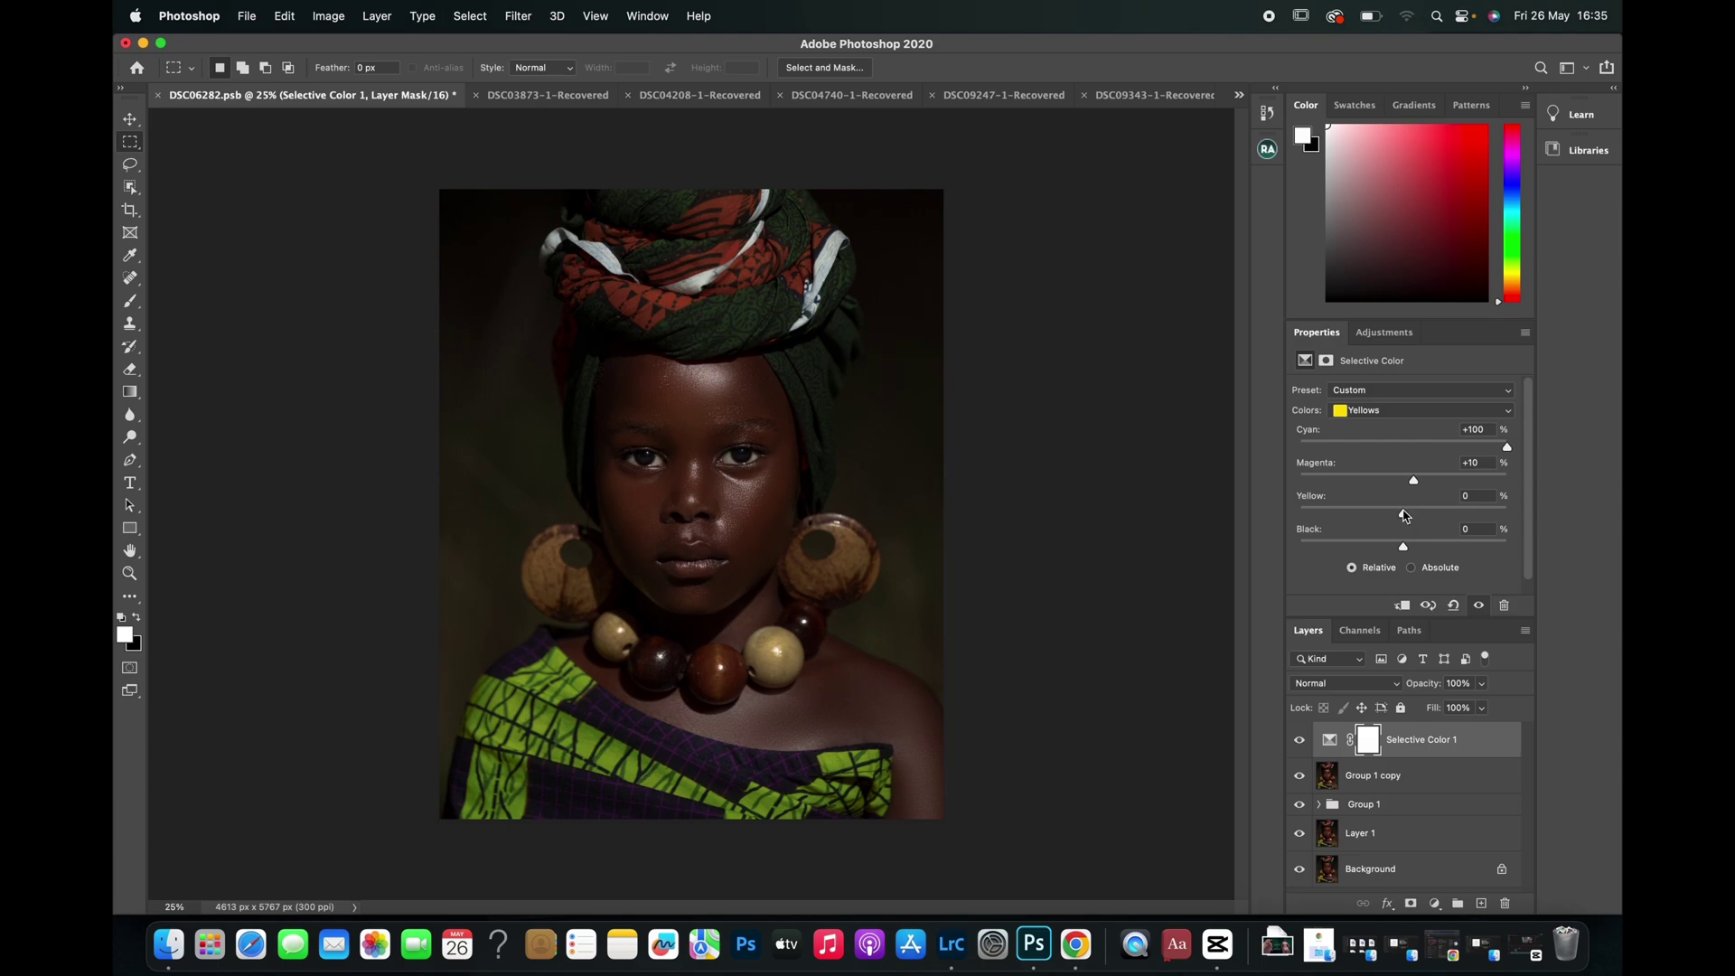
pyautogui.moveTo(1404, 515)
pyautogui.mouseDown()
pyautogui.moveTo(1455, 517)
pyautogui.moveTo(1437, 521)
pyautogui.mouseUp()
pyautogui.moveTo(1438, 519); pyautogui.dragTo(1437, 519)
pyautogui.moveTo(1405, 547); pyautogui.dragTo(1533, 547)
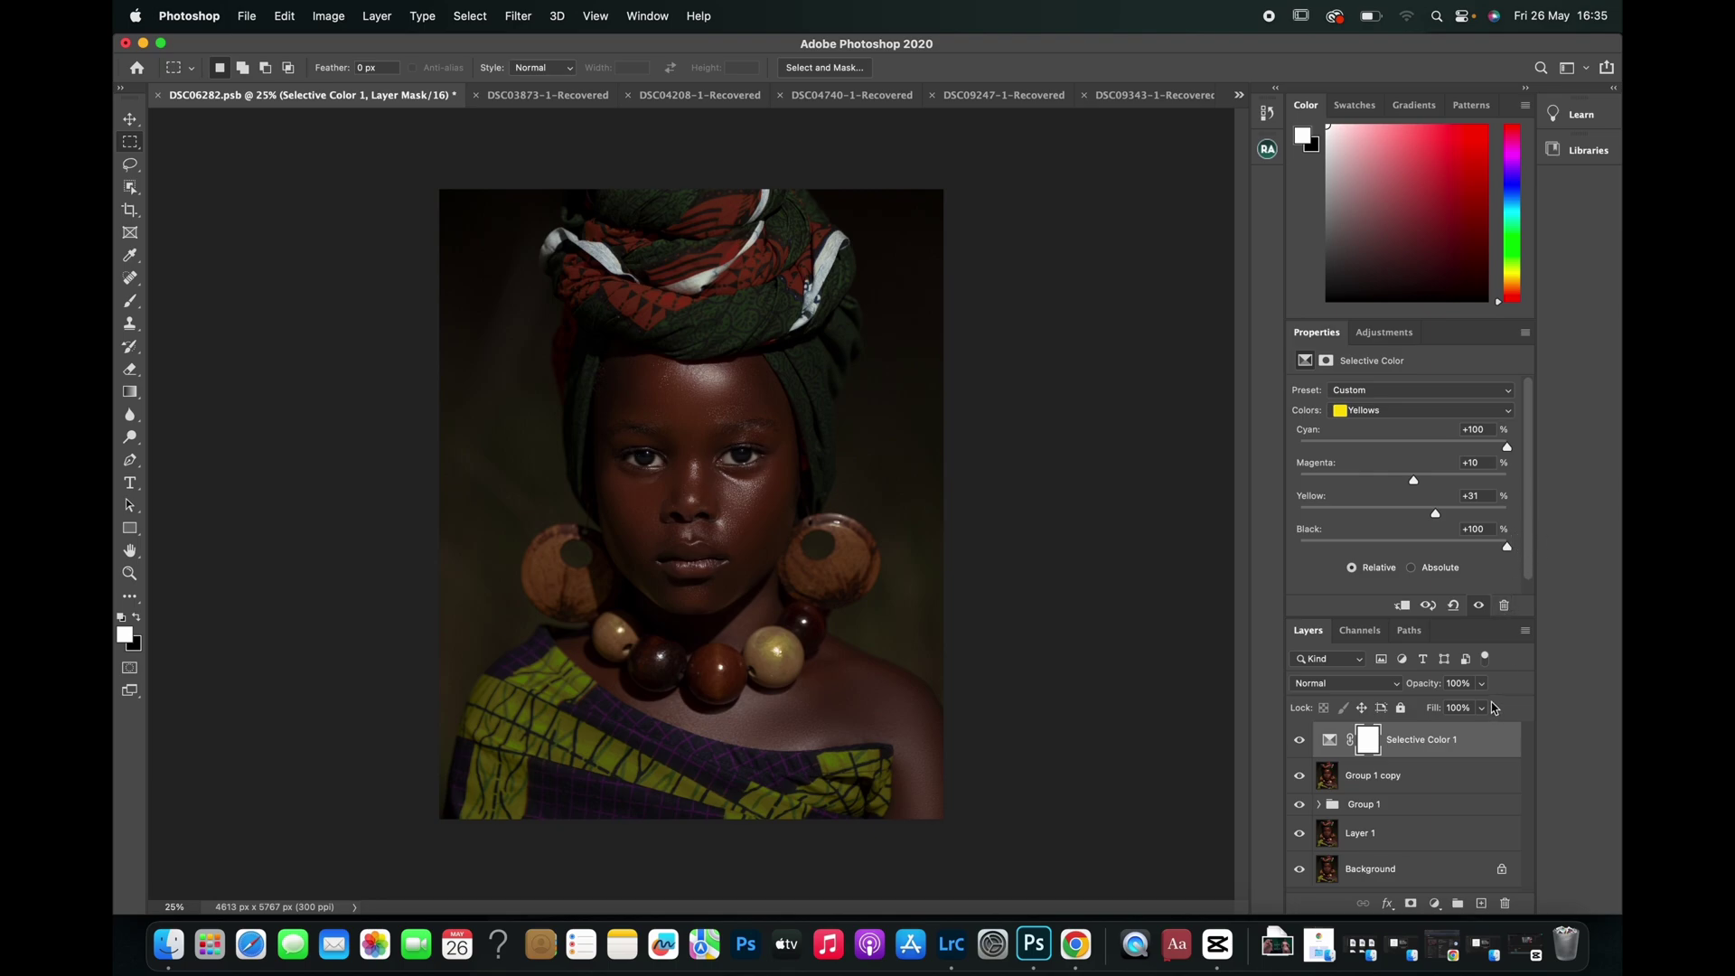
pyautogui.click(1301, 740)
# Duplicate Selective Color 1 three times, then delete the copies so only the original remains
pyautogui.click(1301, 740)
pyautogui.press('super+j')
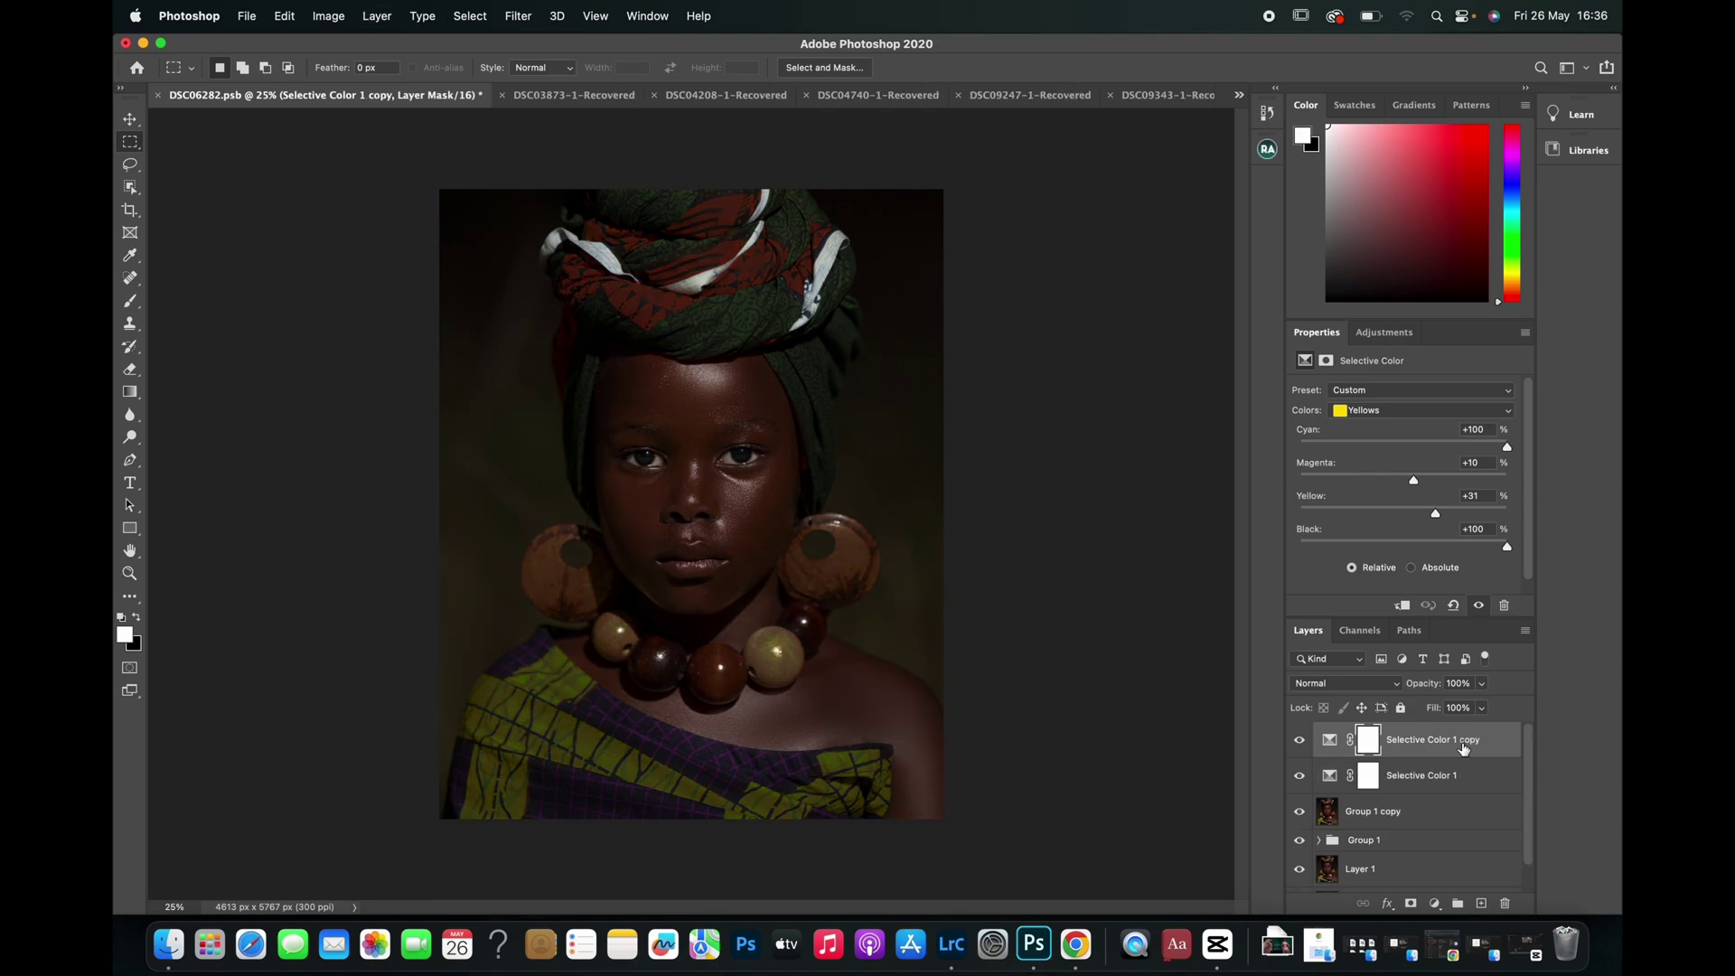
pyautogui.press('super+j')
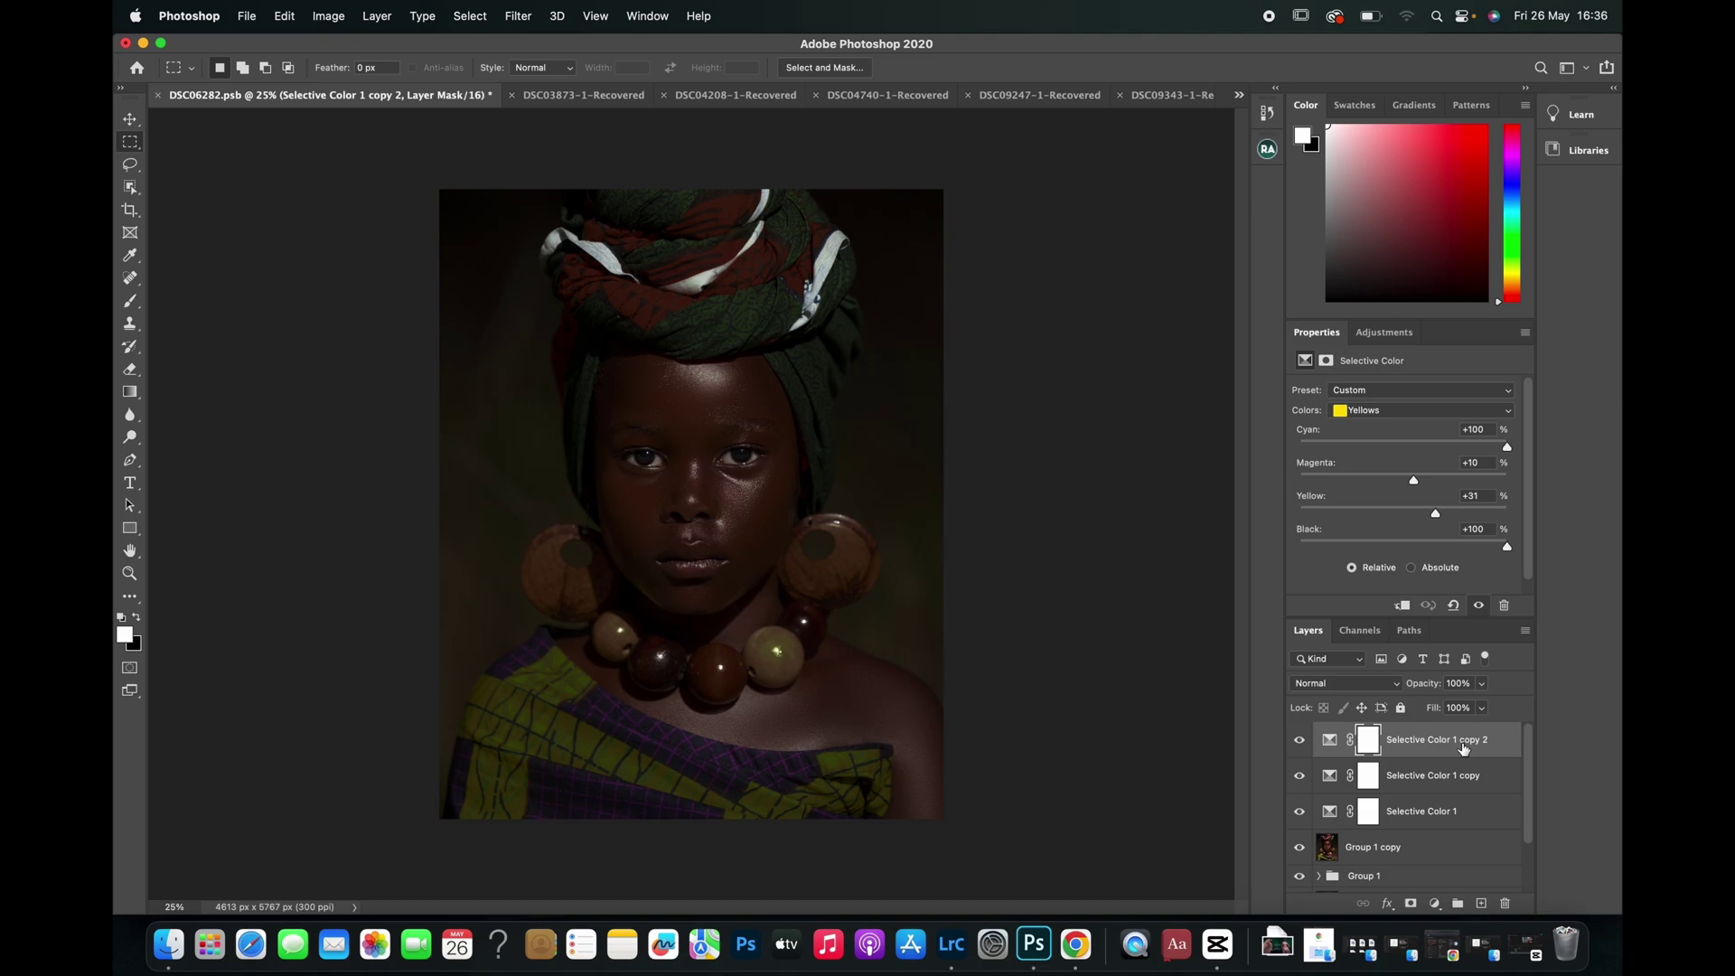
pyautogui.press('super+j')
pyautogui.press('super+j')
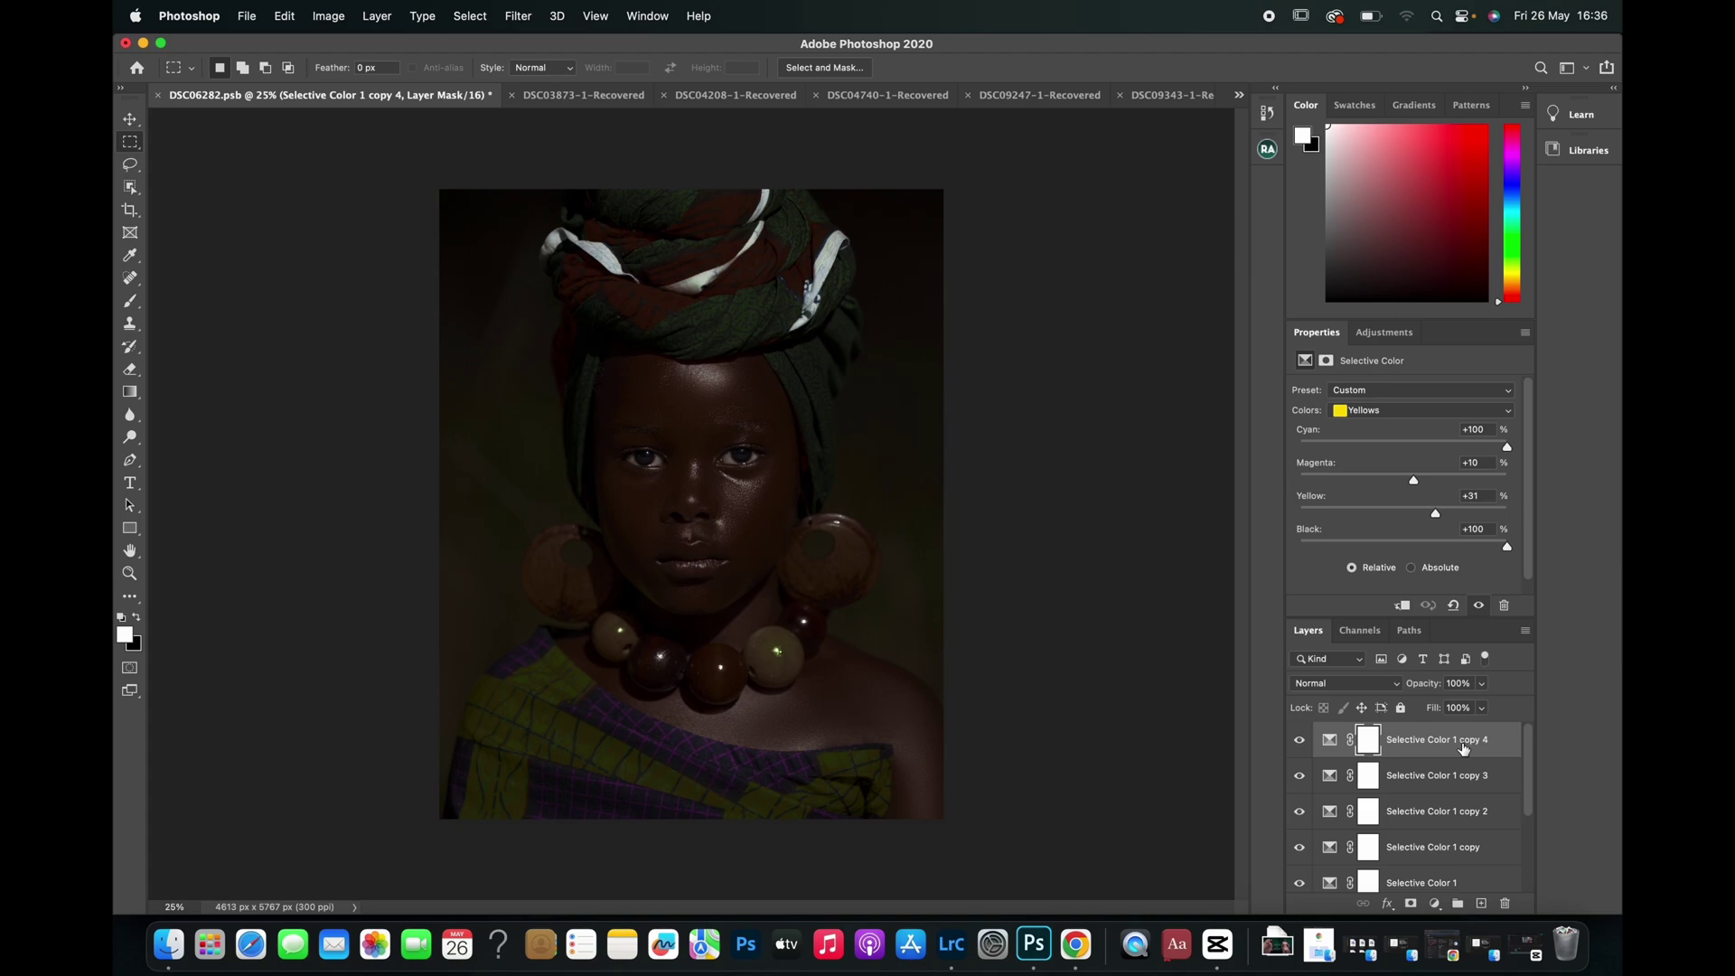
pyautogui.press('BackSpace')
pyautogui.press('BackSpace')
pyautogui.press('BackSpace')
pyautogui.press('BackSpace')
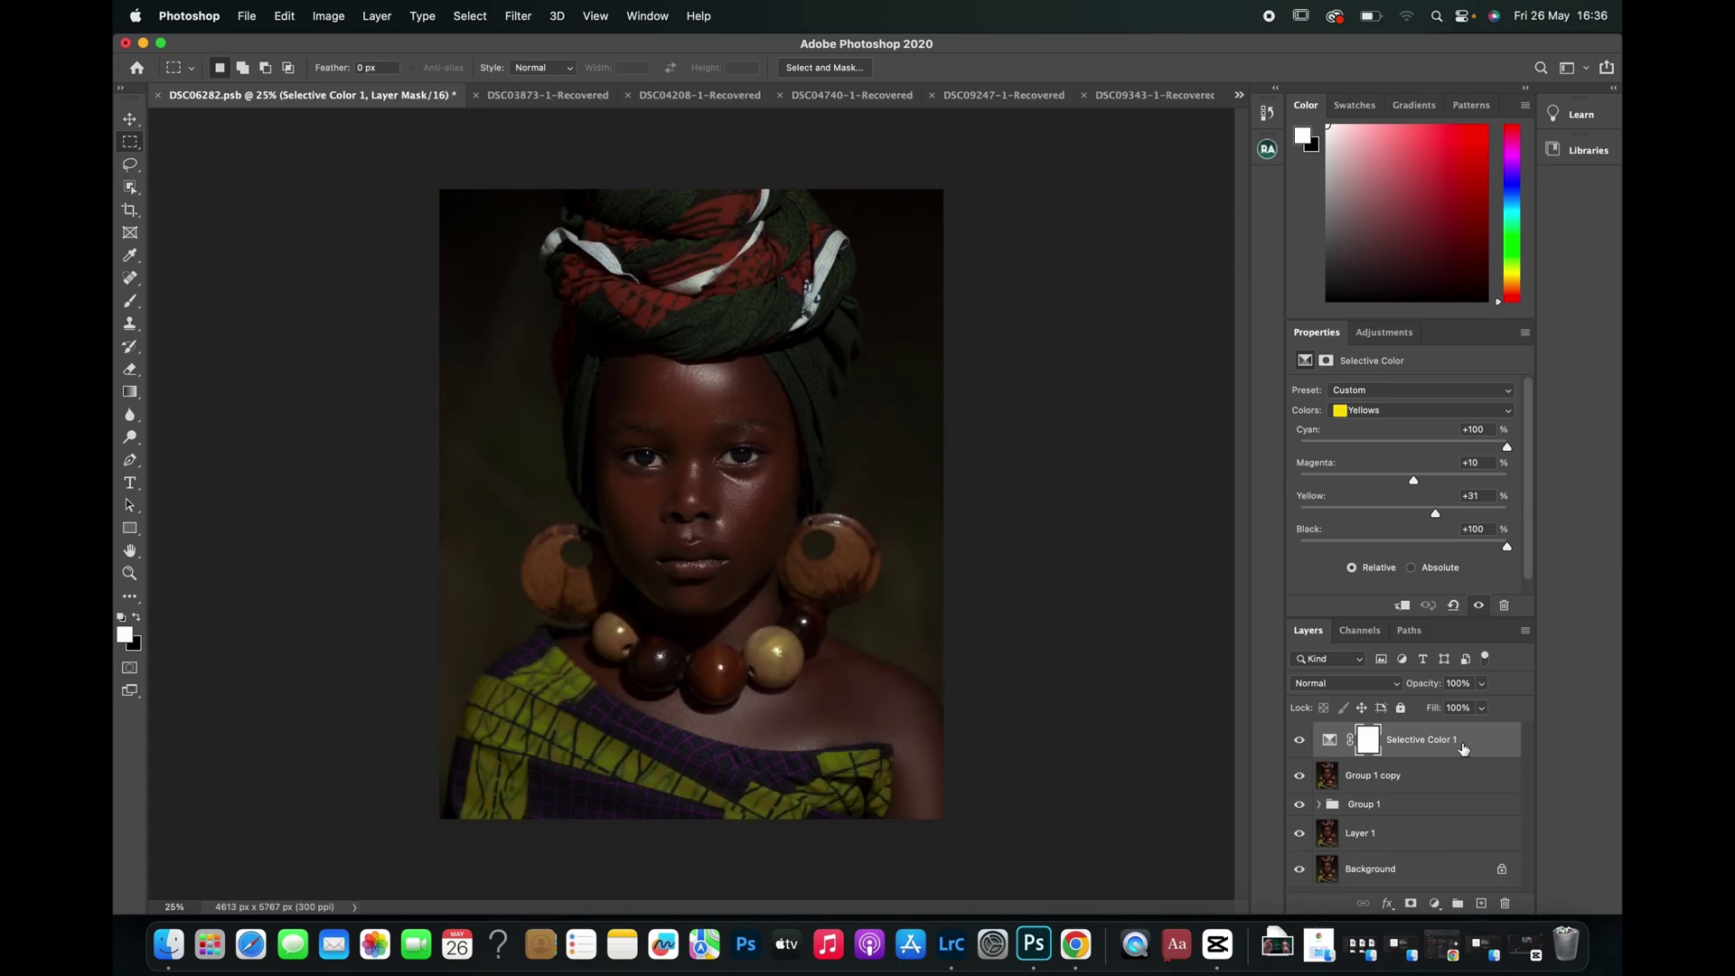
# Compare Selective Color 1 on and off, show the toolbar in two columns, and select the Eraser
pyautogui.click(1300, 740)
pyautogui.click(1300, 740)
pyautogui.click(131, 283)
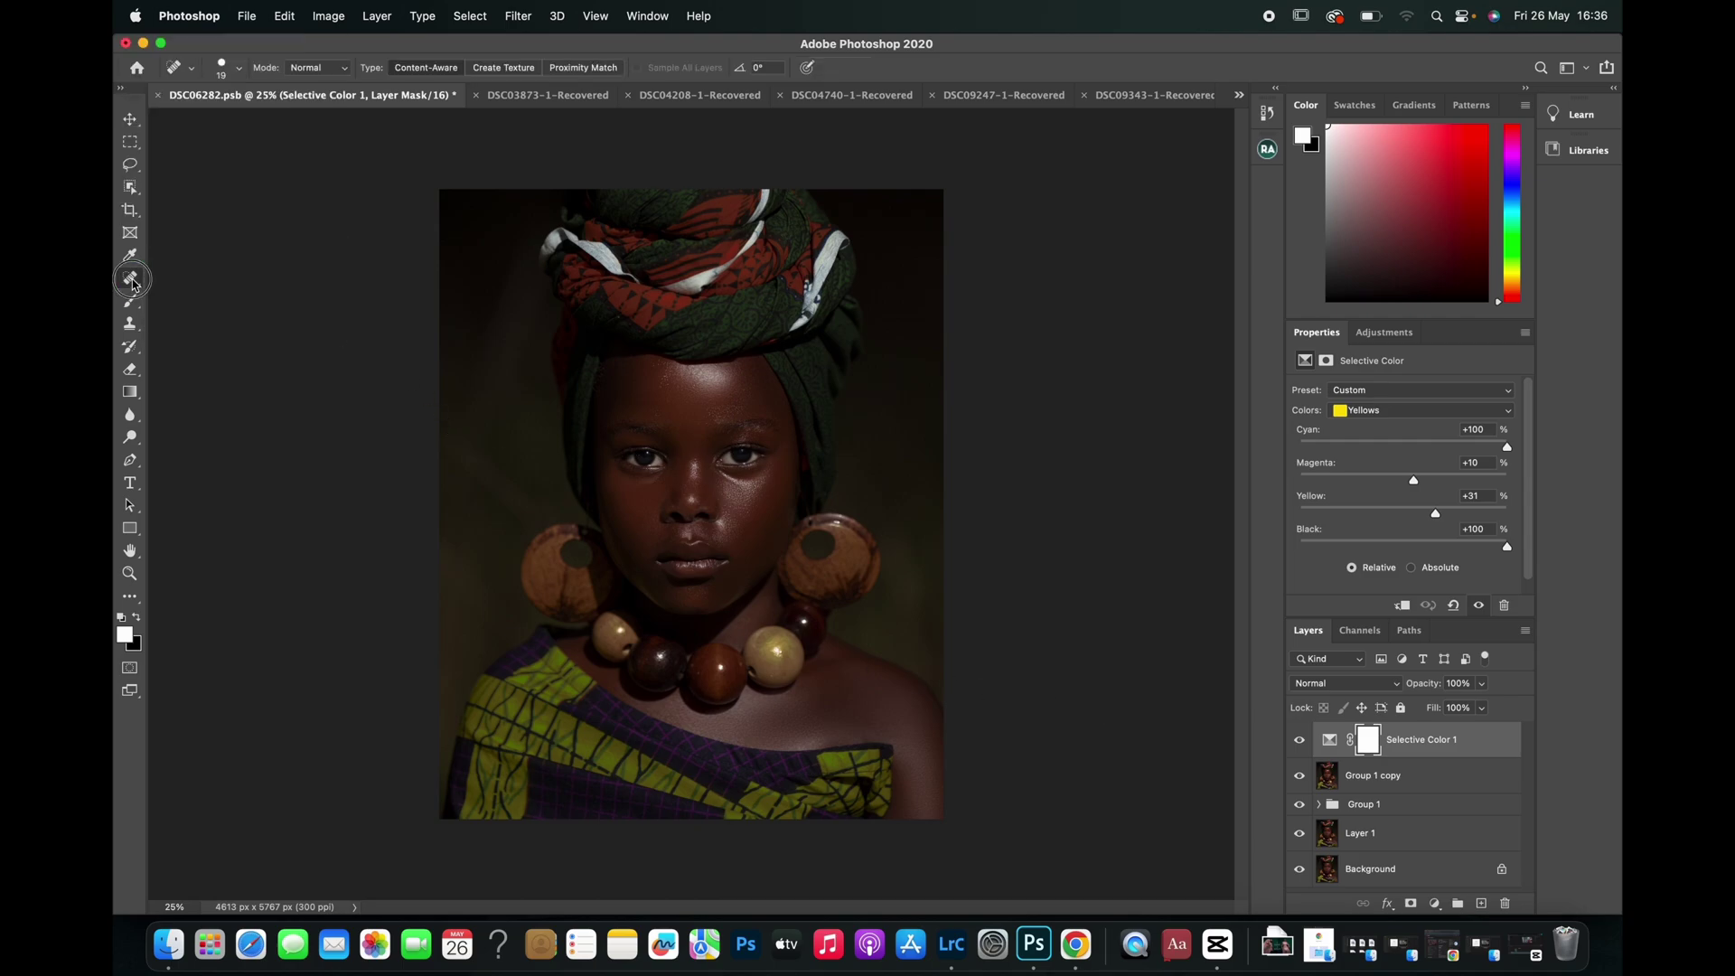
pyautogui.click(123, 90)
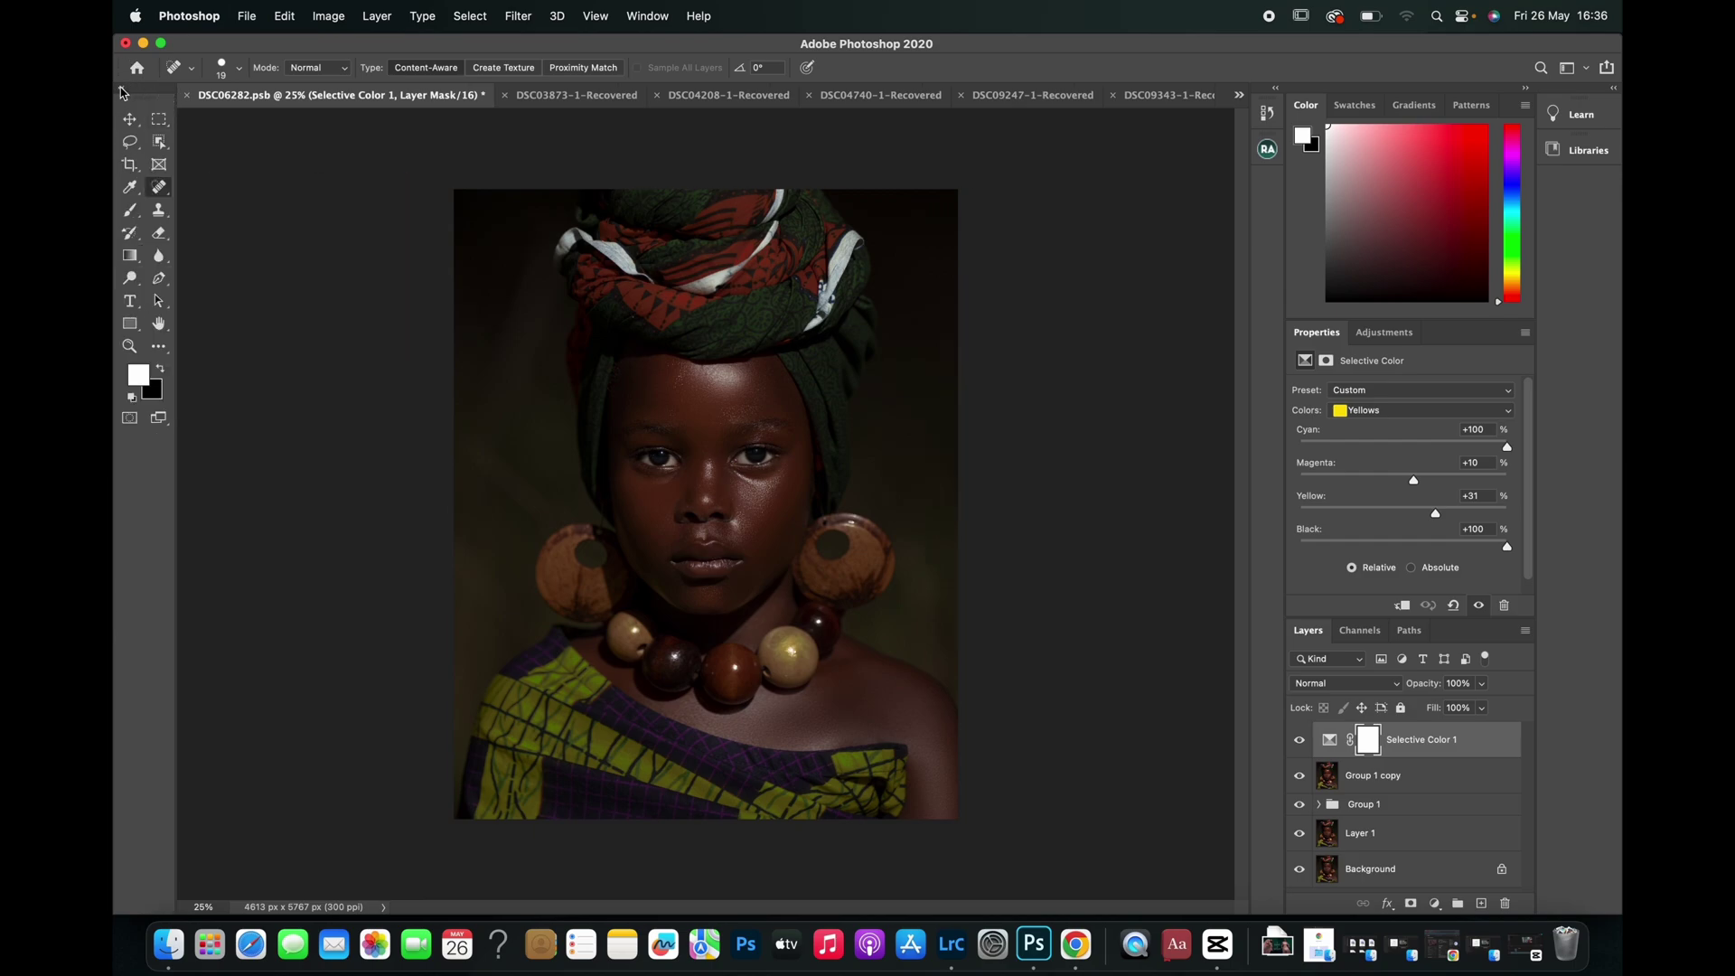
pyautogui.click(159, 234)
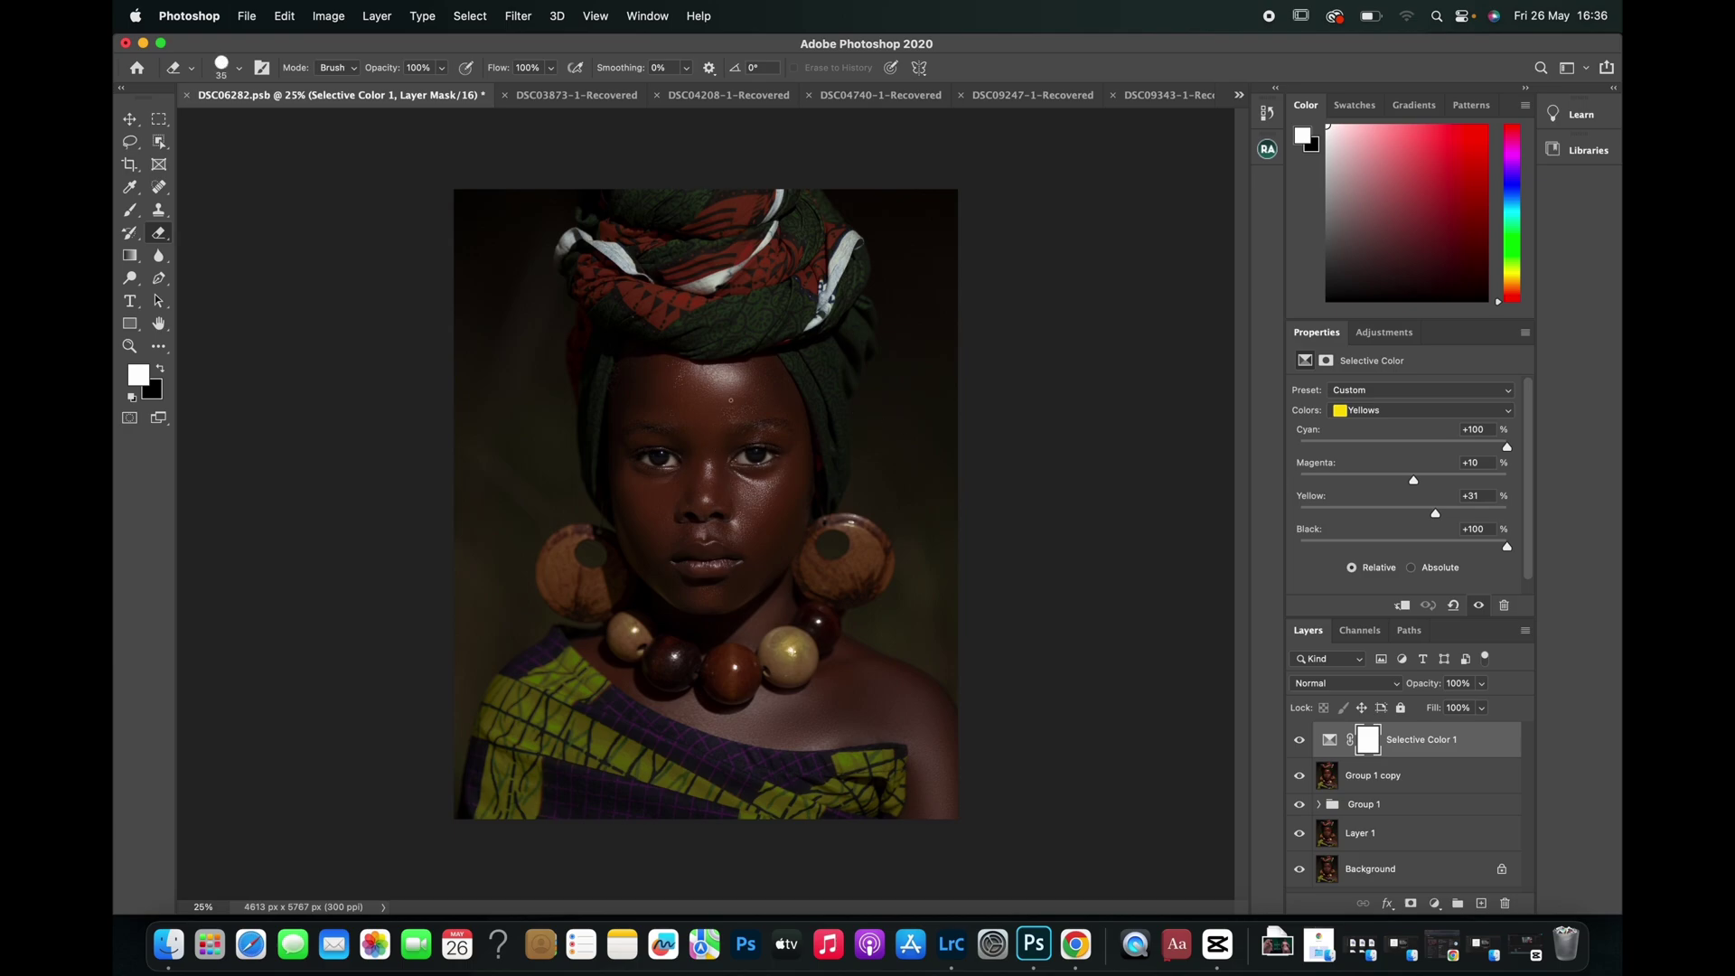
# Make the eraser soft-edged at size 800 and erase the mask across the headwrap
pyautogui.press(']')
pyautogui.press(']')
pyautogui.press(']')
pyautogui.press(']')
pyautogui.press(']')
pyautogui.press(']')
pyautogui.press(']')
pyautogui.press(']')
pyautogui.press(']')
pyautogui.press(']')
pyautogui.press(']')
pyautogui.press(']')
pyautogui.press('[')
pyautogui.press('[')
pyautogui.moveTo(618, 283)
pyautogui.mouseDown()
pyautogui.moveTo(669, 286)
pyautogui.moveTo(647, 275)
pyautogui.moveTo(742, 246)
pyautogui.moveTo(724, 270)
pyautogui.moveTo(682, 247)
pyautogui.moveTo(751, 241)
pyautogui.mouseUp()
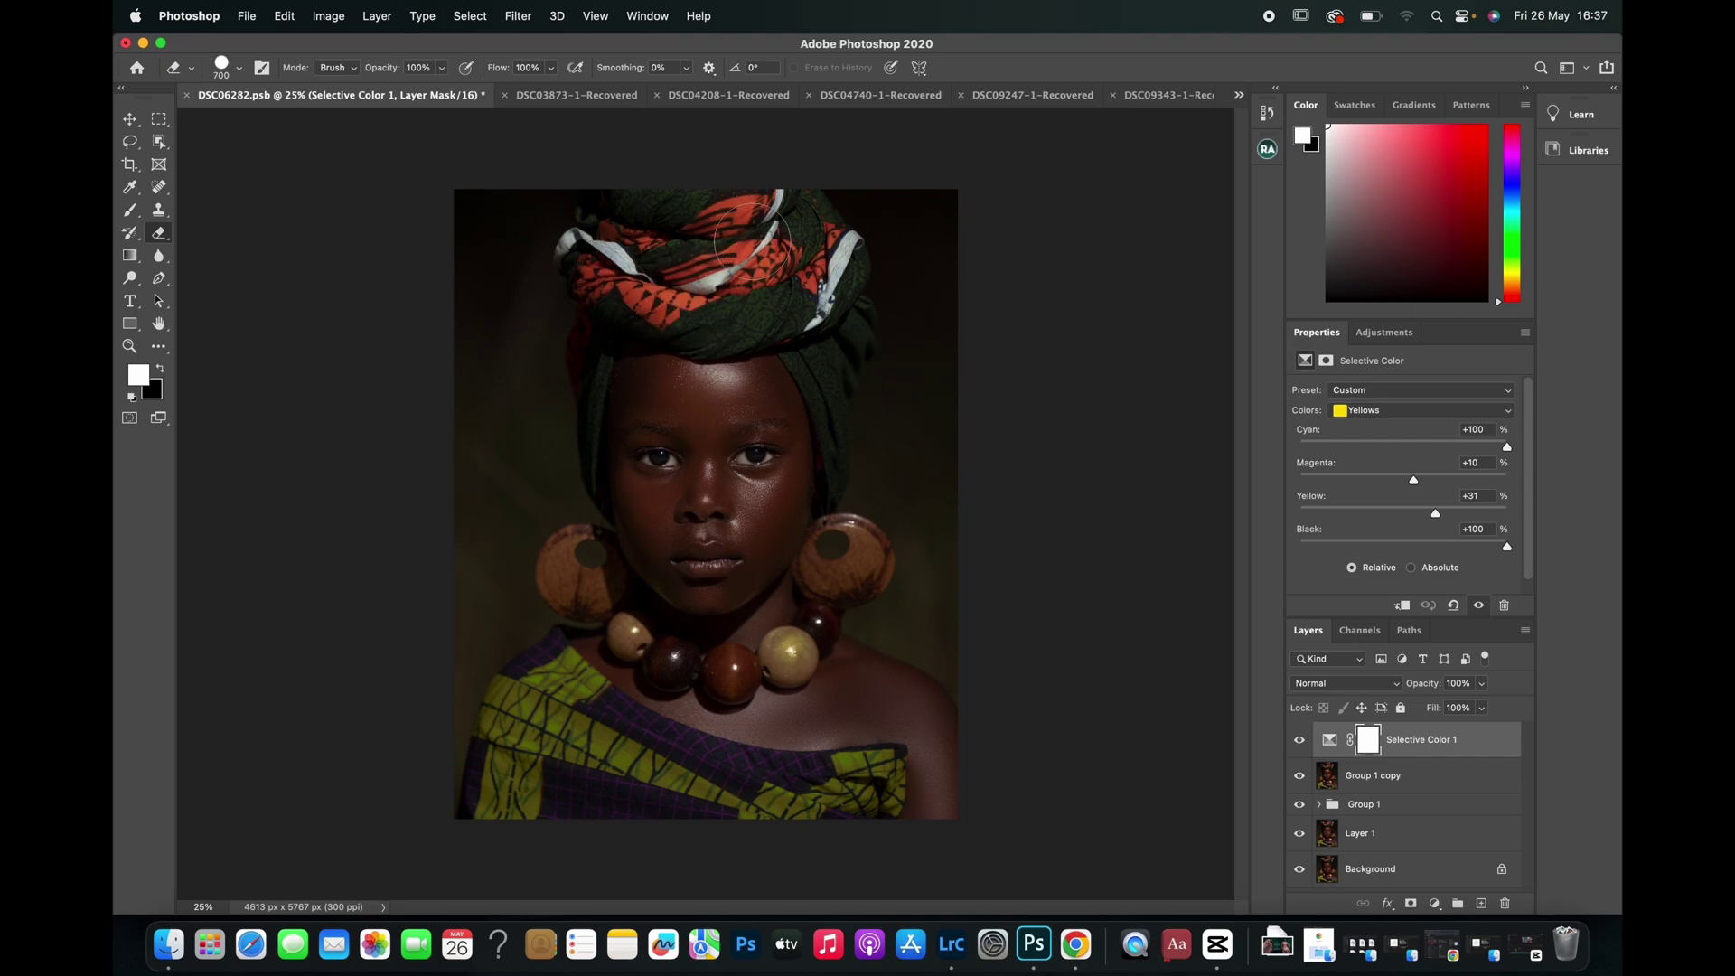
pyautogui.click(226, 68)
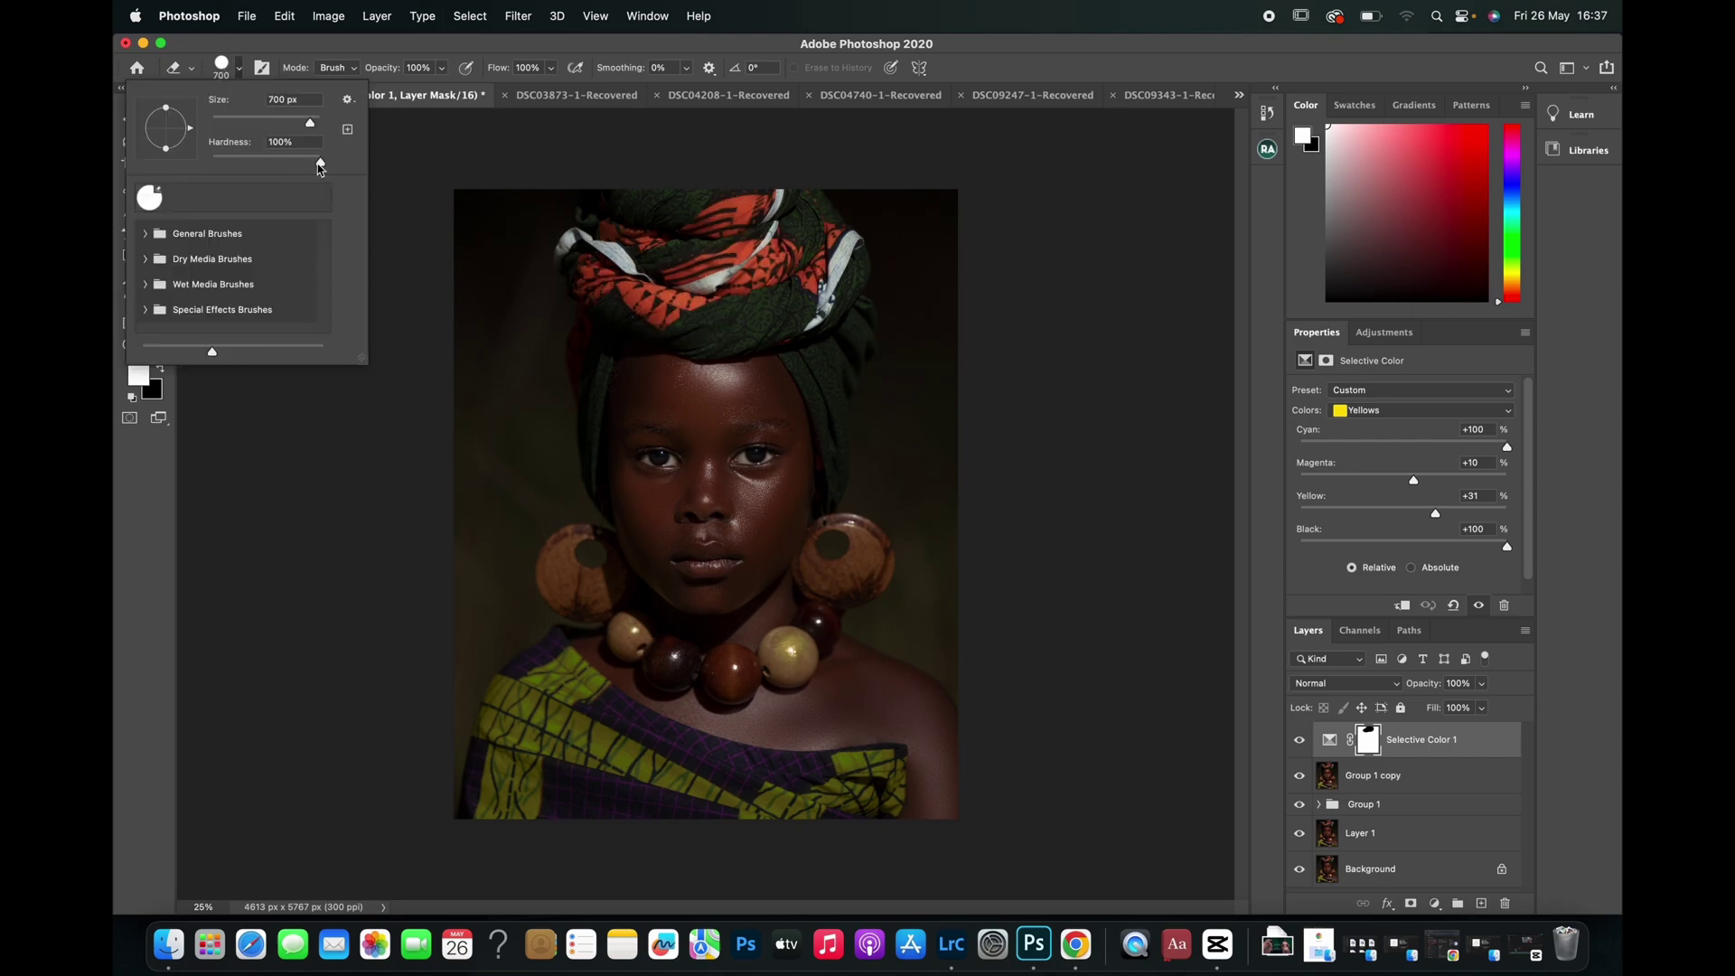
pyautogui.moveTo(319, 165); pyautogui.dragTo(190, 168)
pyautogui.click(488, 316)
pyautogui.press(']')
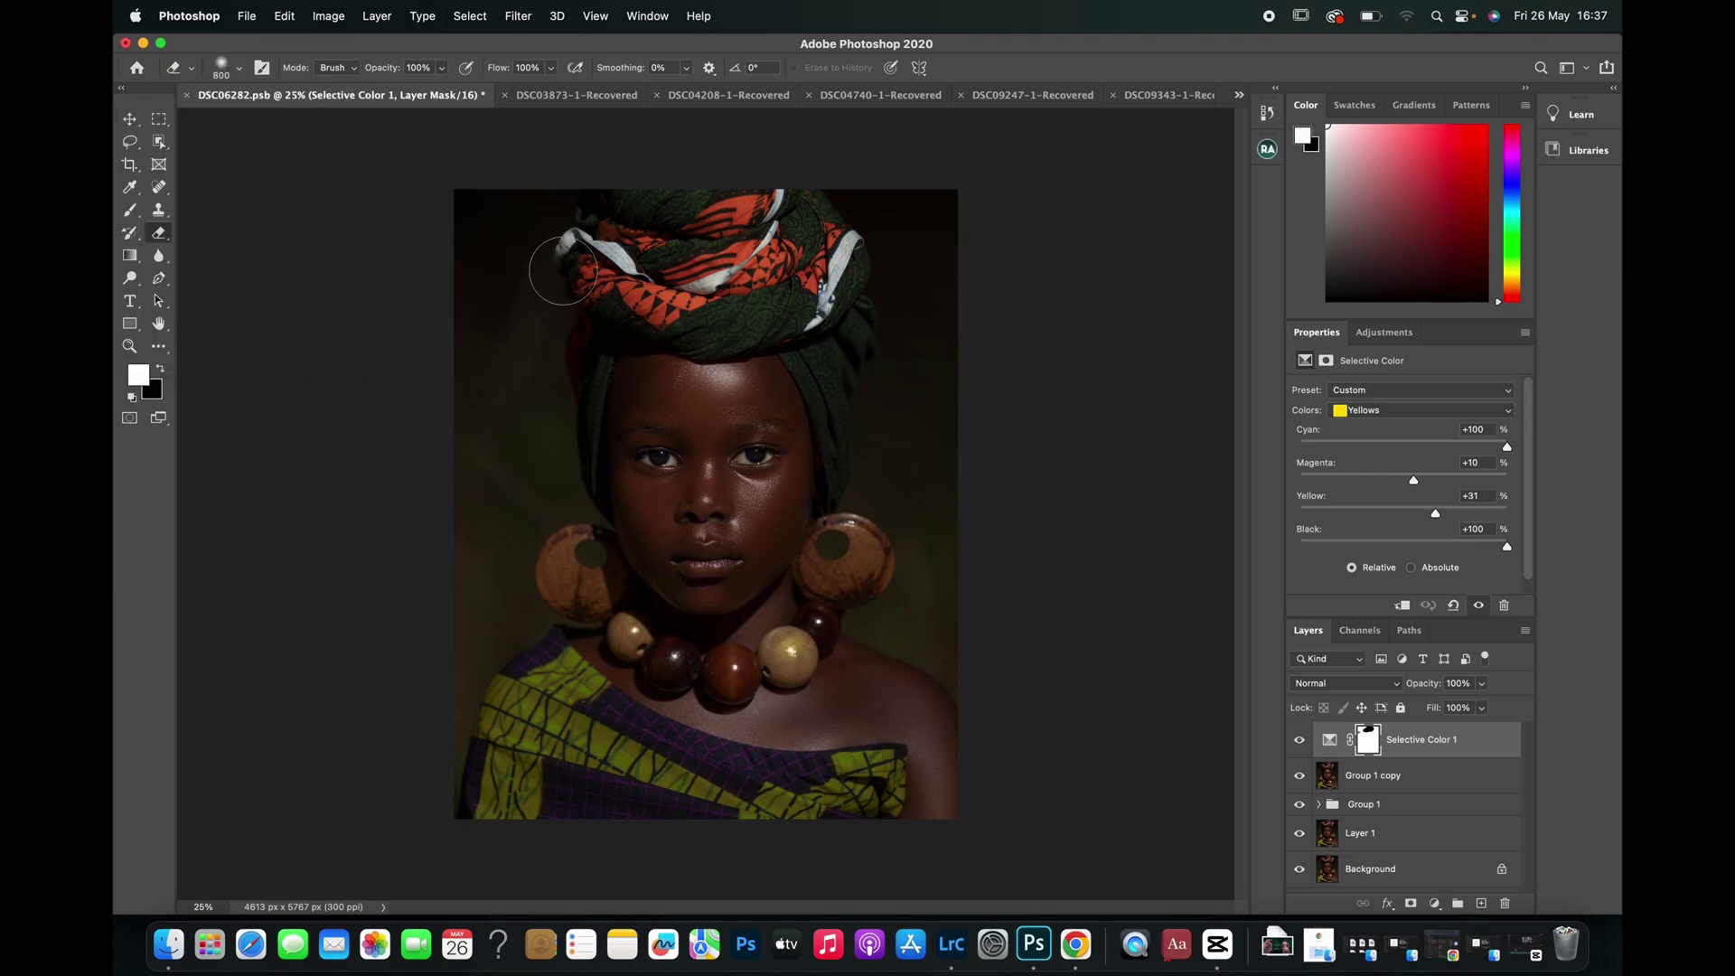
pyautogui.moveTo(563, 271)
pyautogui.mouseDown()
pyautogui.moveTo(600, 296)
pyautogui.moveTo(575, 365)
pyautogui.moveTo(597, 274)
pyautogui.moveTo(668, 281)
pyautogui.moveTo(760, 256)
pyautogui.moveTo(567, 277)
pyautogui.moveTo(643, 228)
pyautogui.moveTo(766, 187)
pyautogui.moveTo(757, 211)
pyautogui.moveTo(814, 257)
pyautogui.mouseUp()
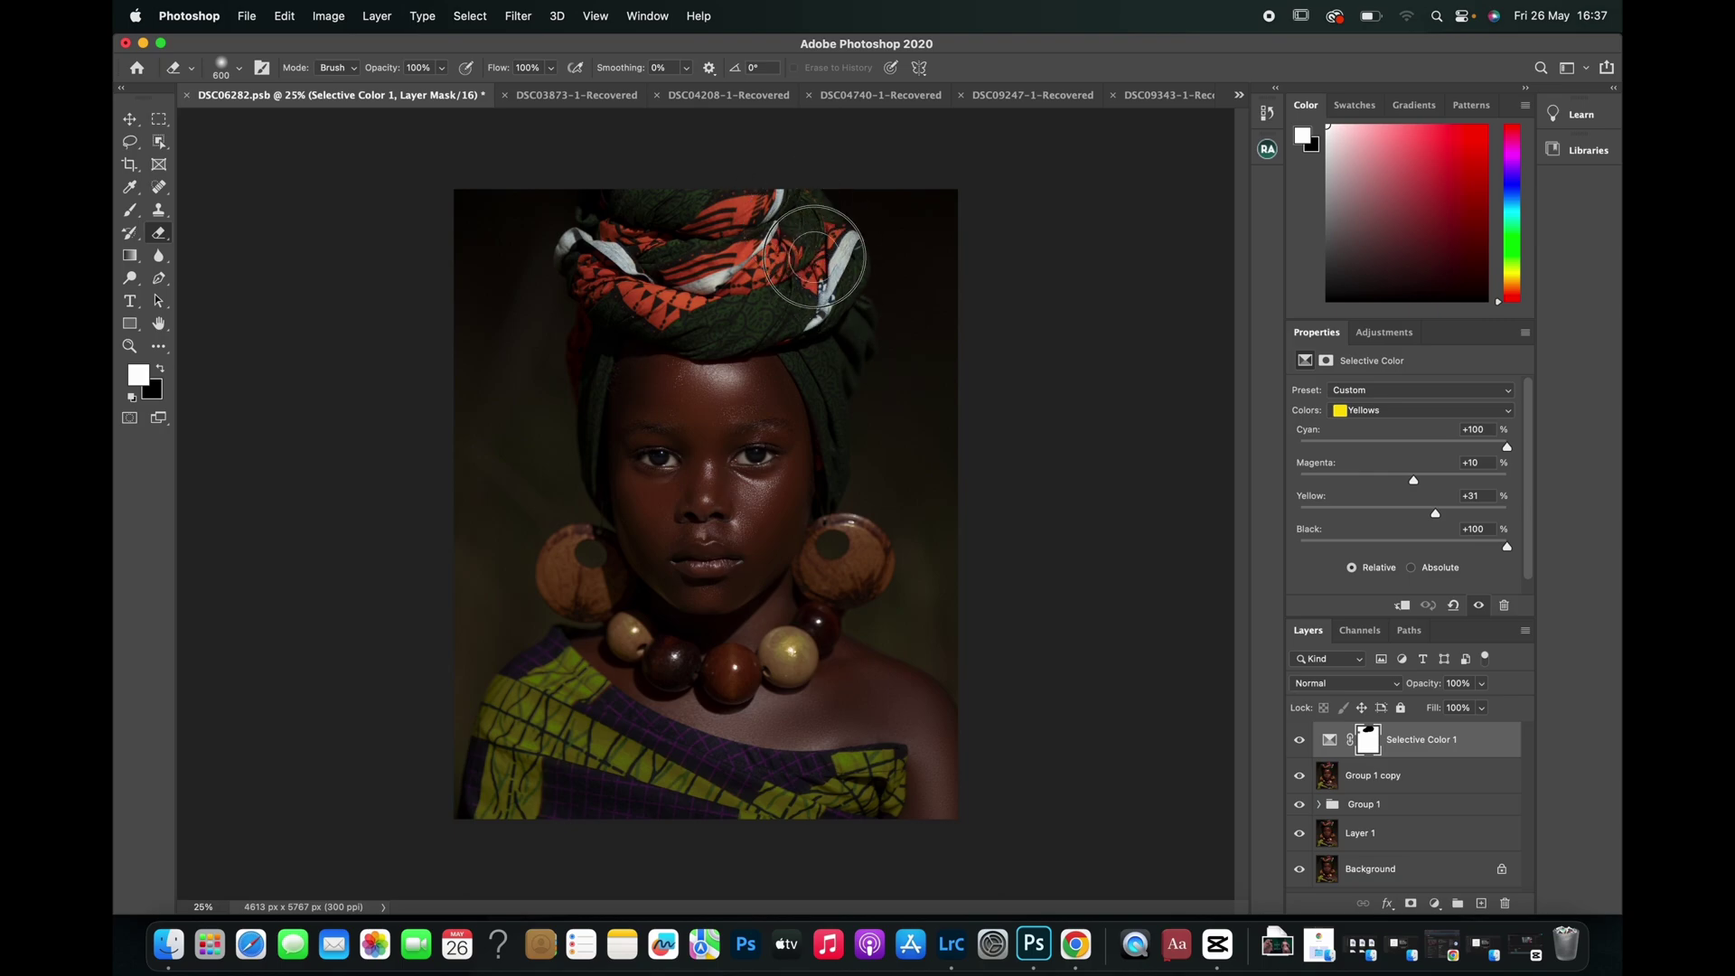
# Erase the mask over the yellow fabric at the left shoulder and lower edges
pyautogui.moveTo(503, 764)
pyautogui.mouseDown()
pyautogui.moveTo(517, 816)
pyautogui.moveTo(528, 757)
pyautogui.mouseUp()
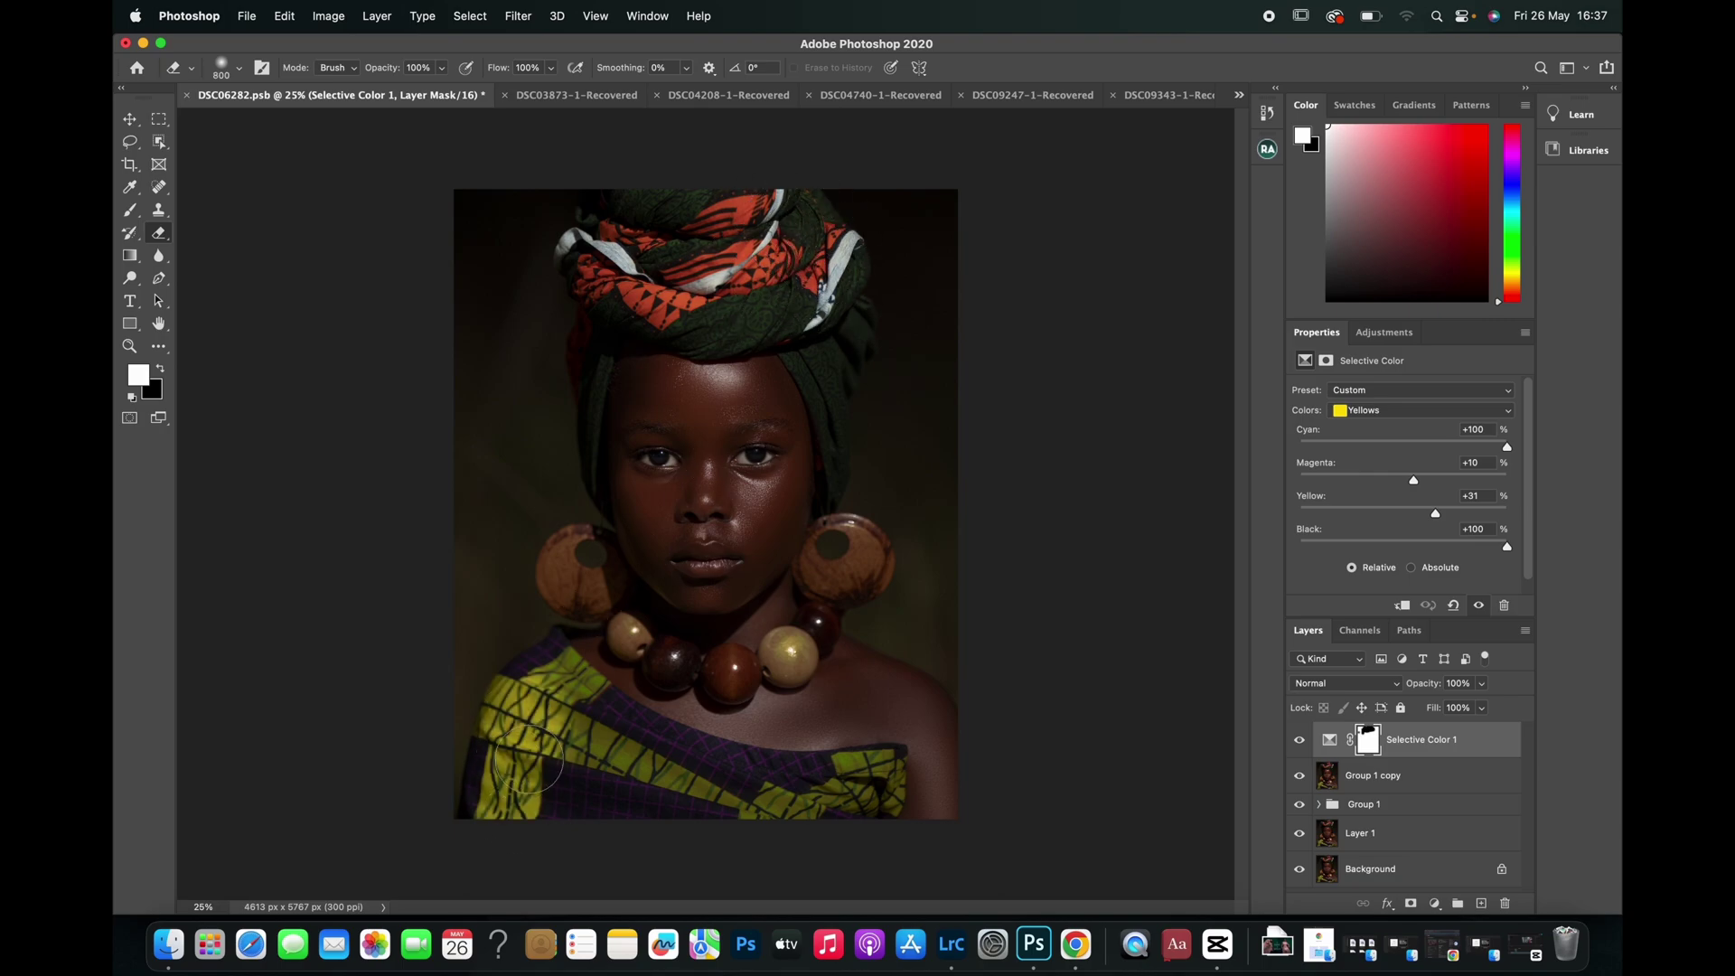
pyautogui.press('[')
pyautogui.press('[')
pyautogui.press('[')
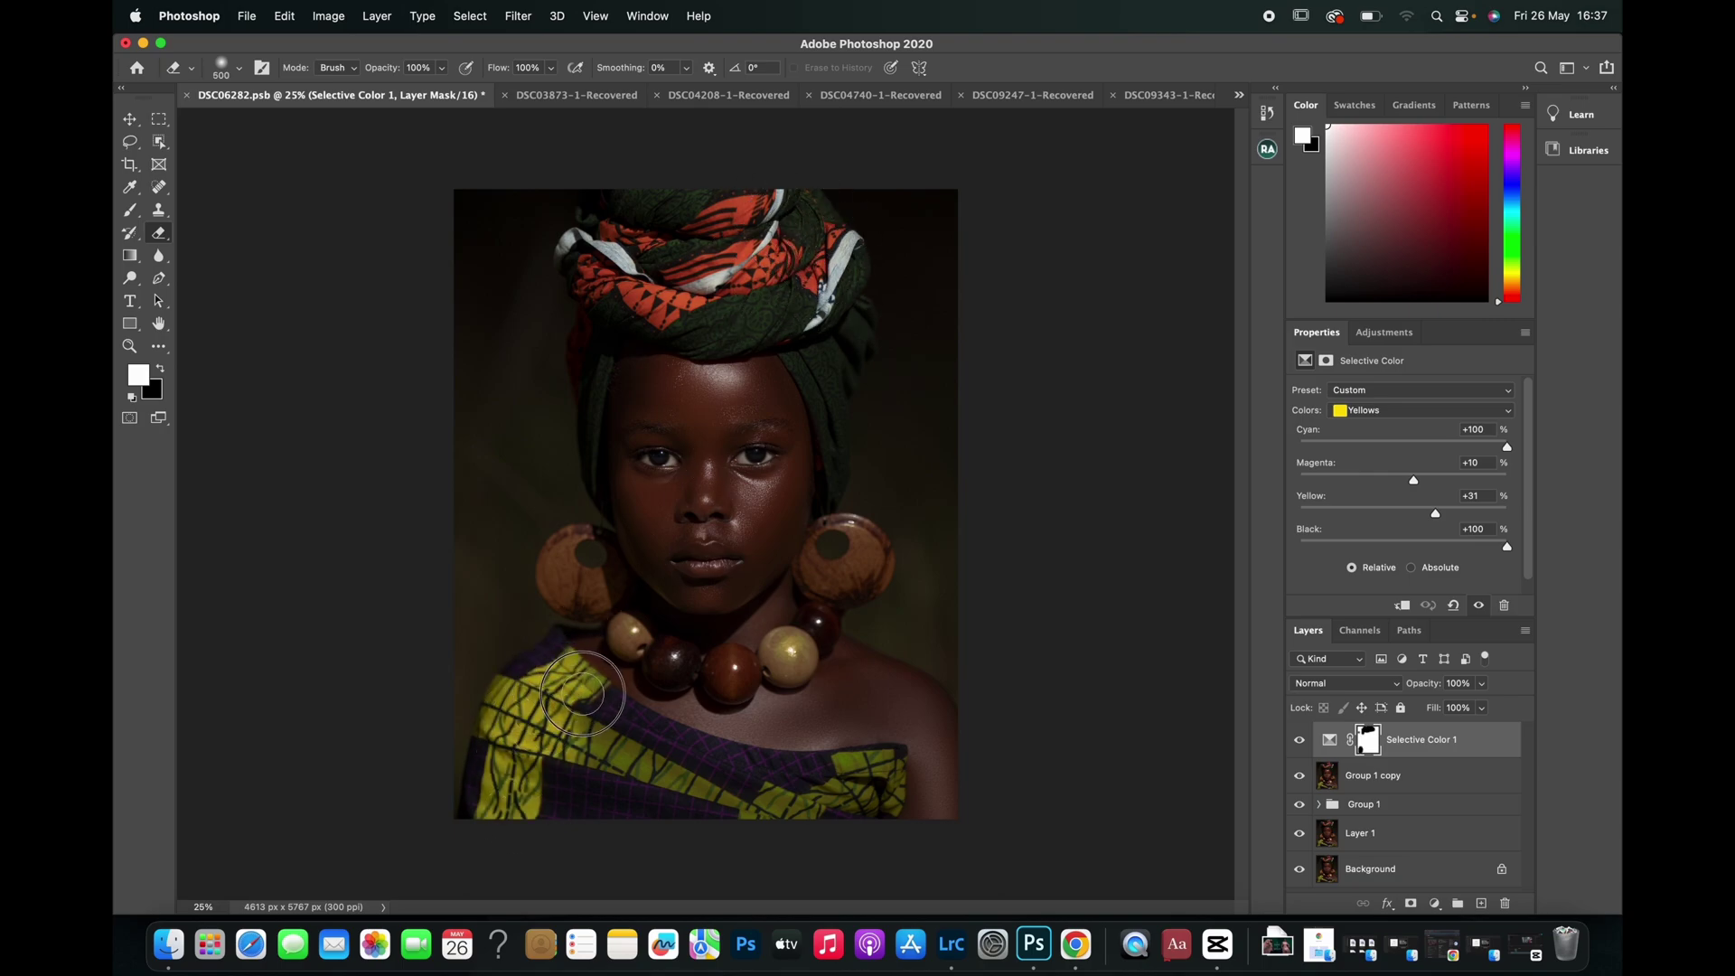
pyautogui.press(']')
pyautogui.press(']')
pyautogui.press(']')
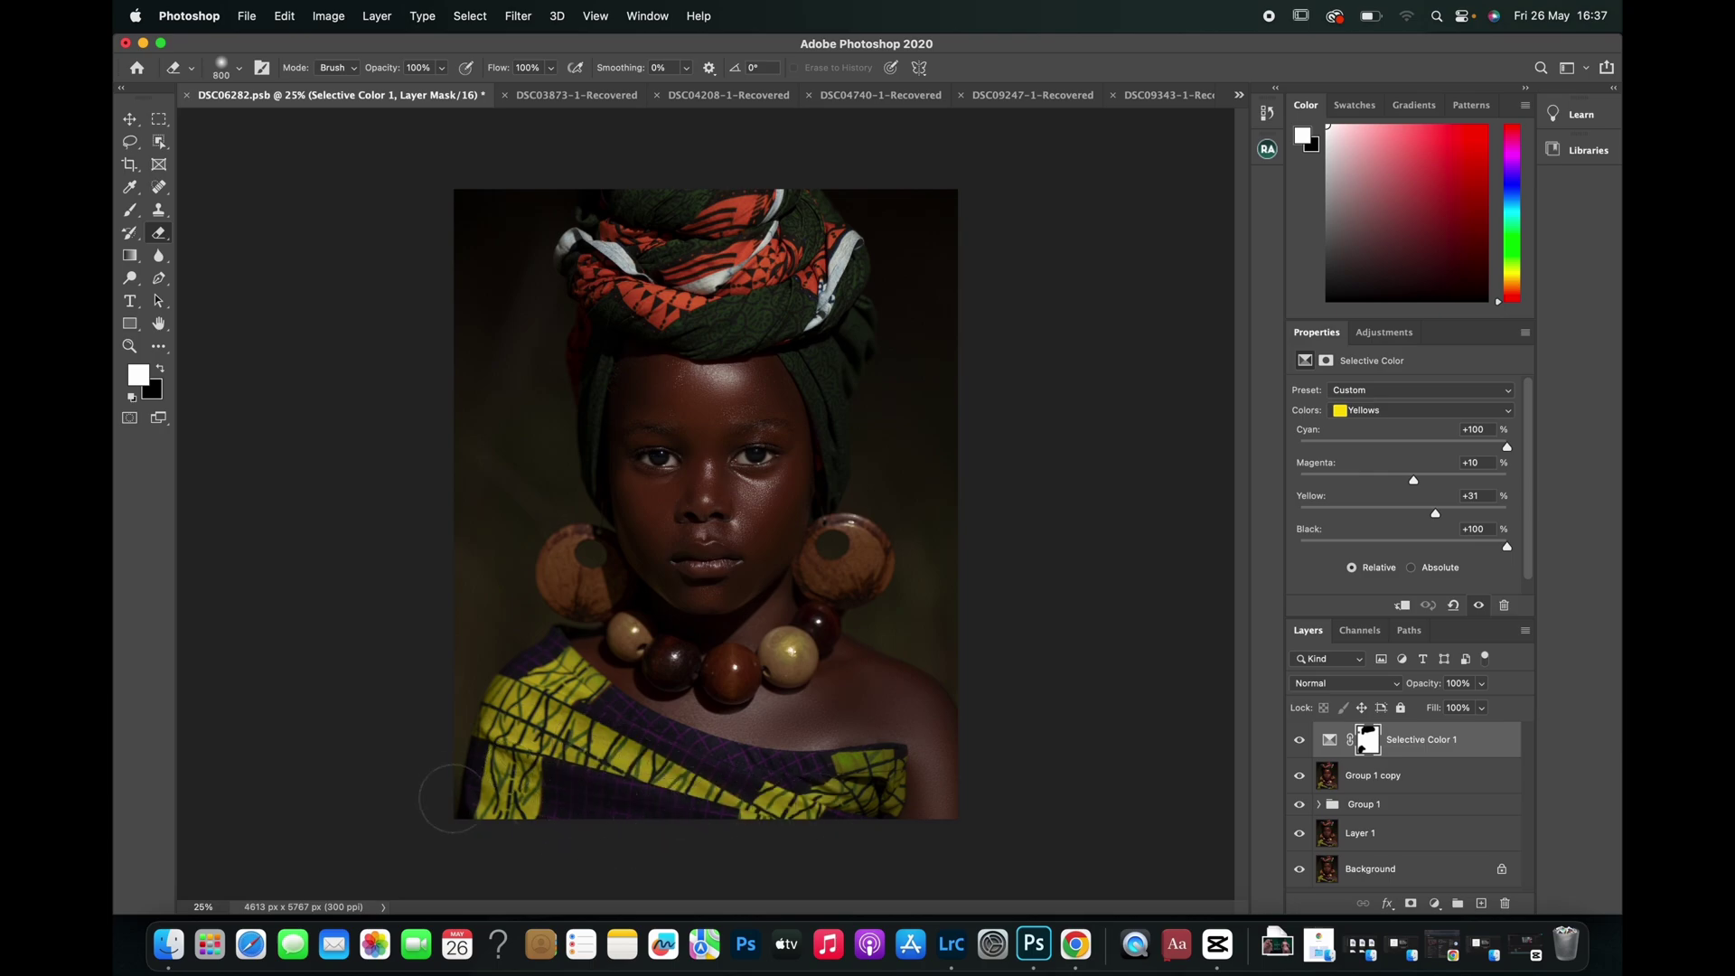
pyautogui.press('[')
pyautogui.press('[')
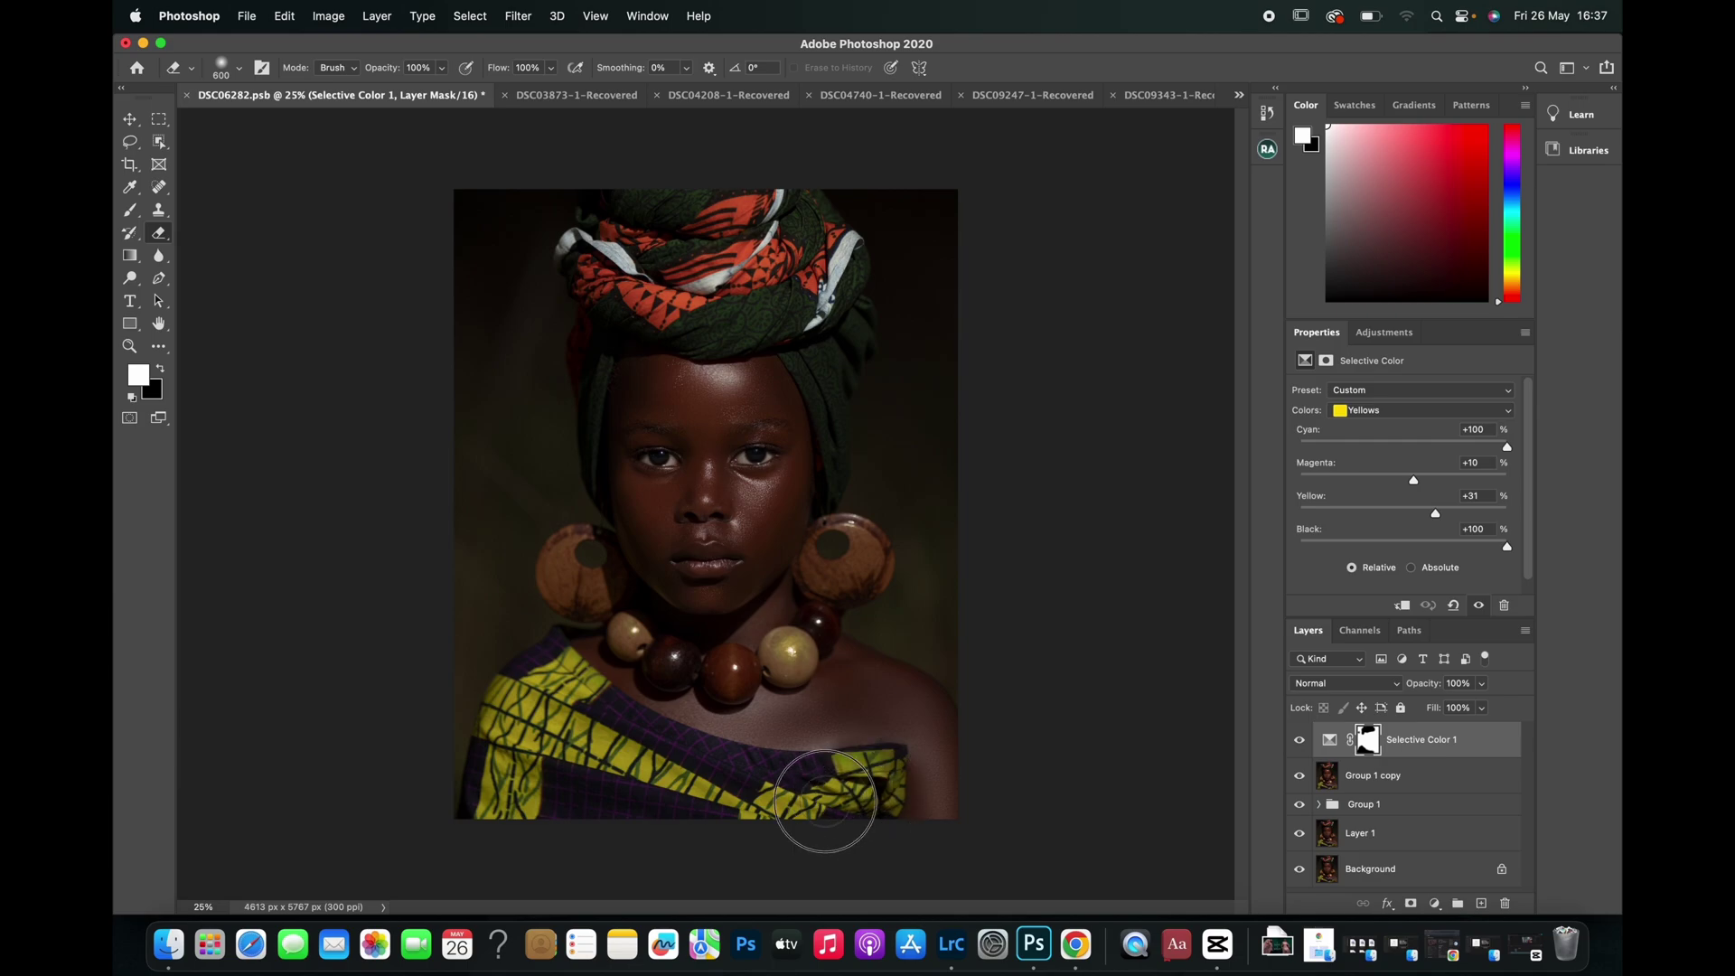
pyautogui.press('[')
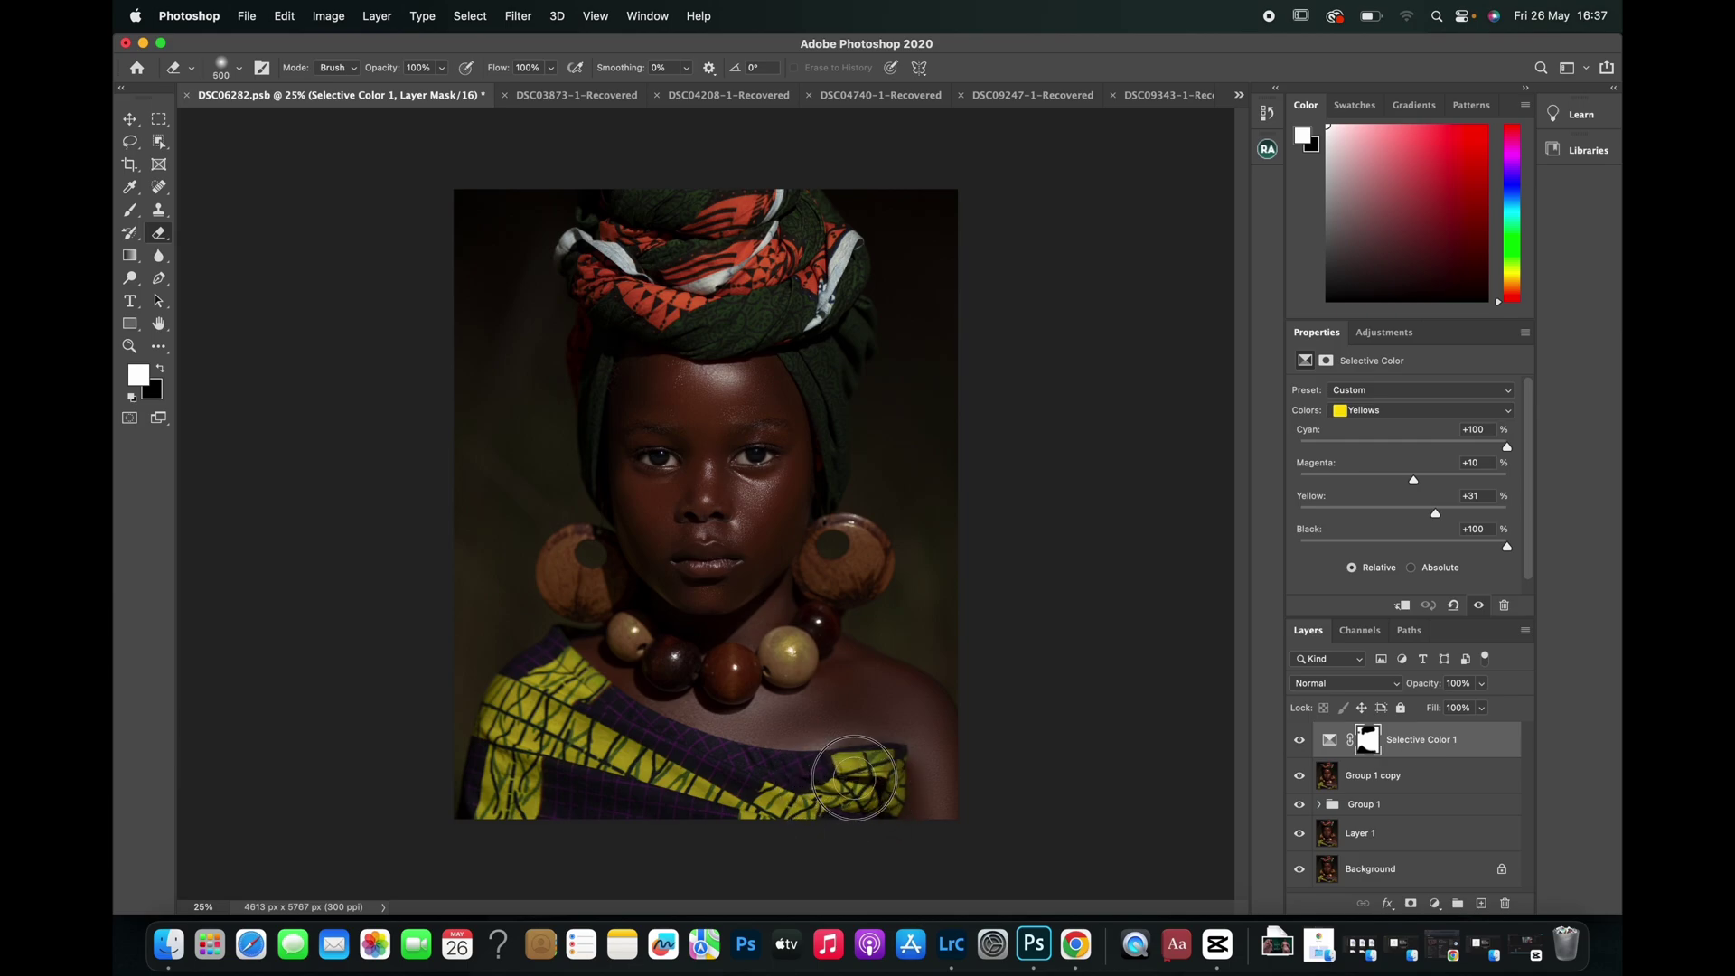
pyautogui.press('[')
pyautogui.press('[')
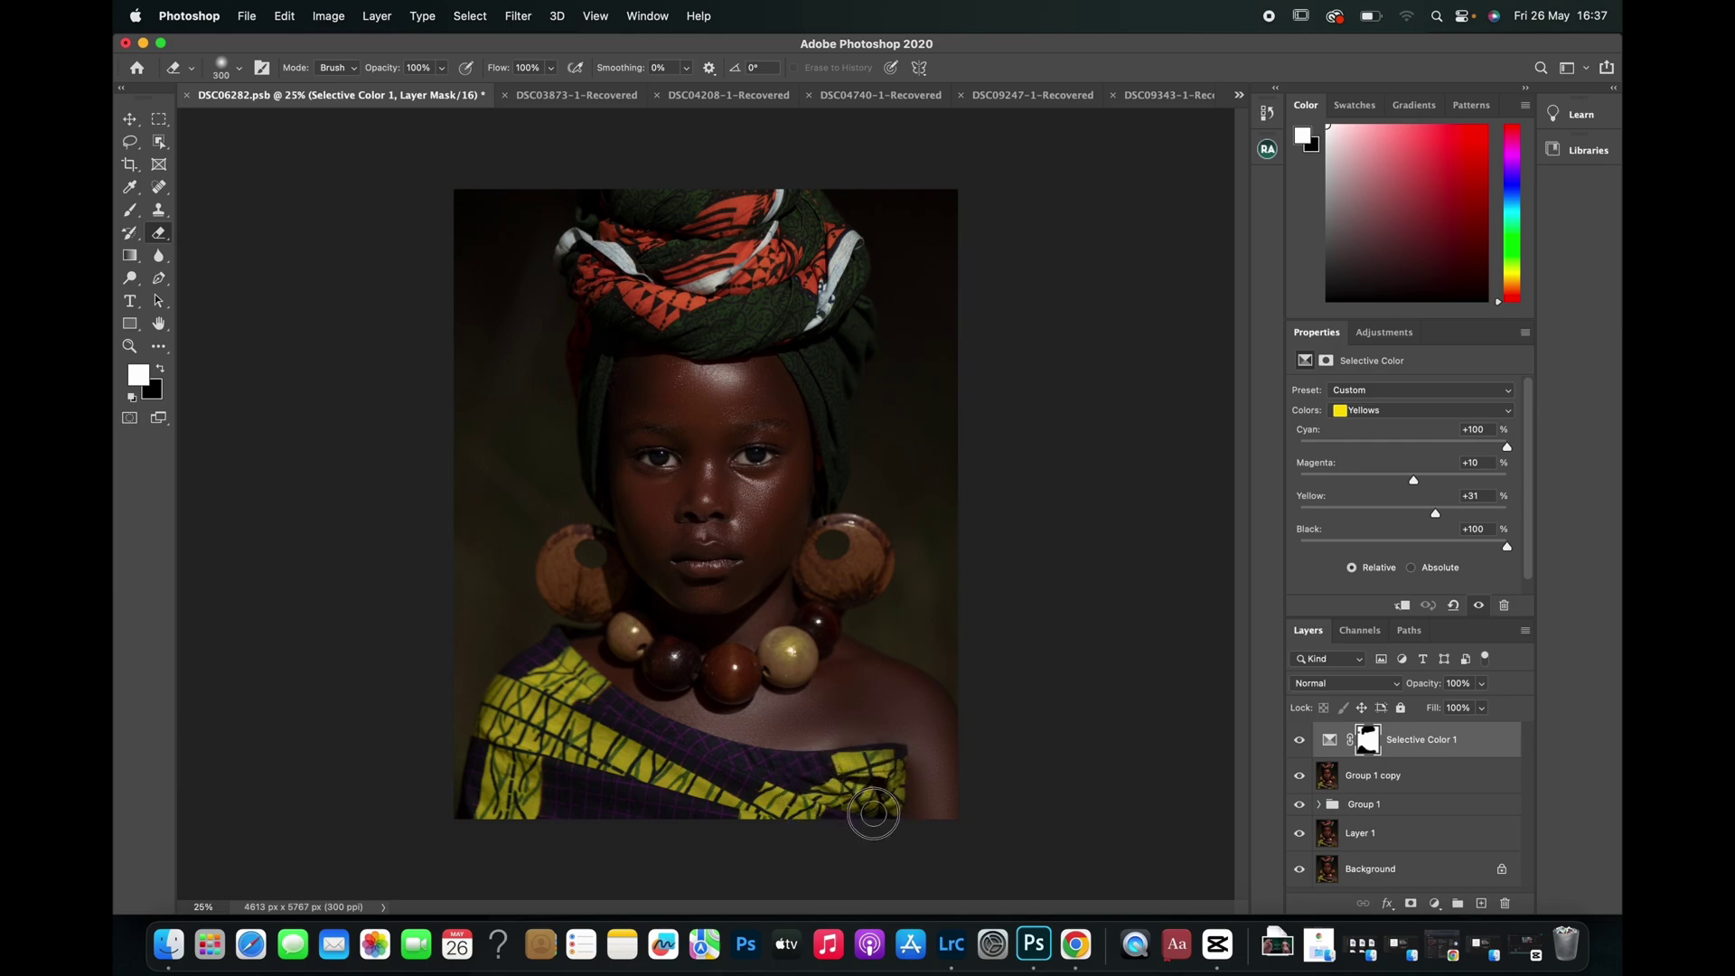
pyautogui.press(']')
pyautogui.press(']')
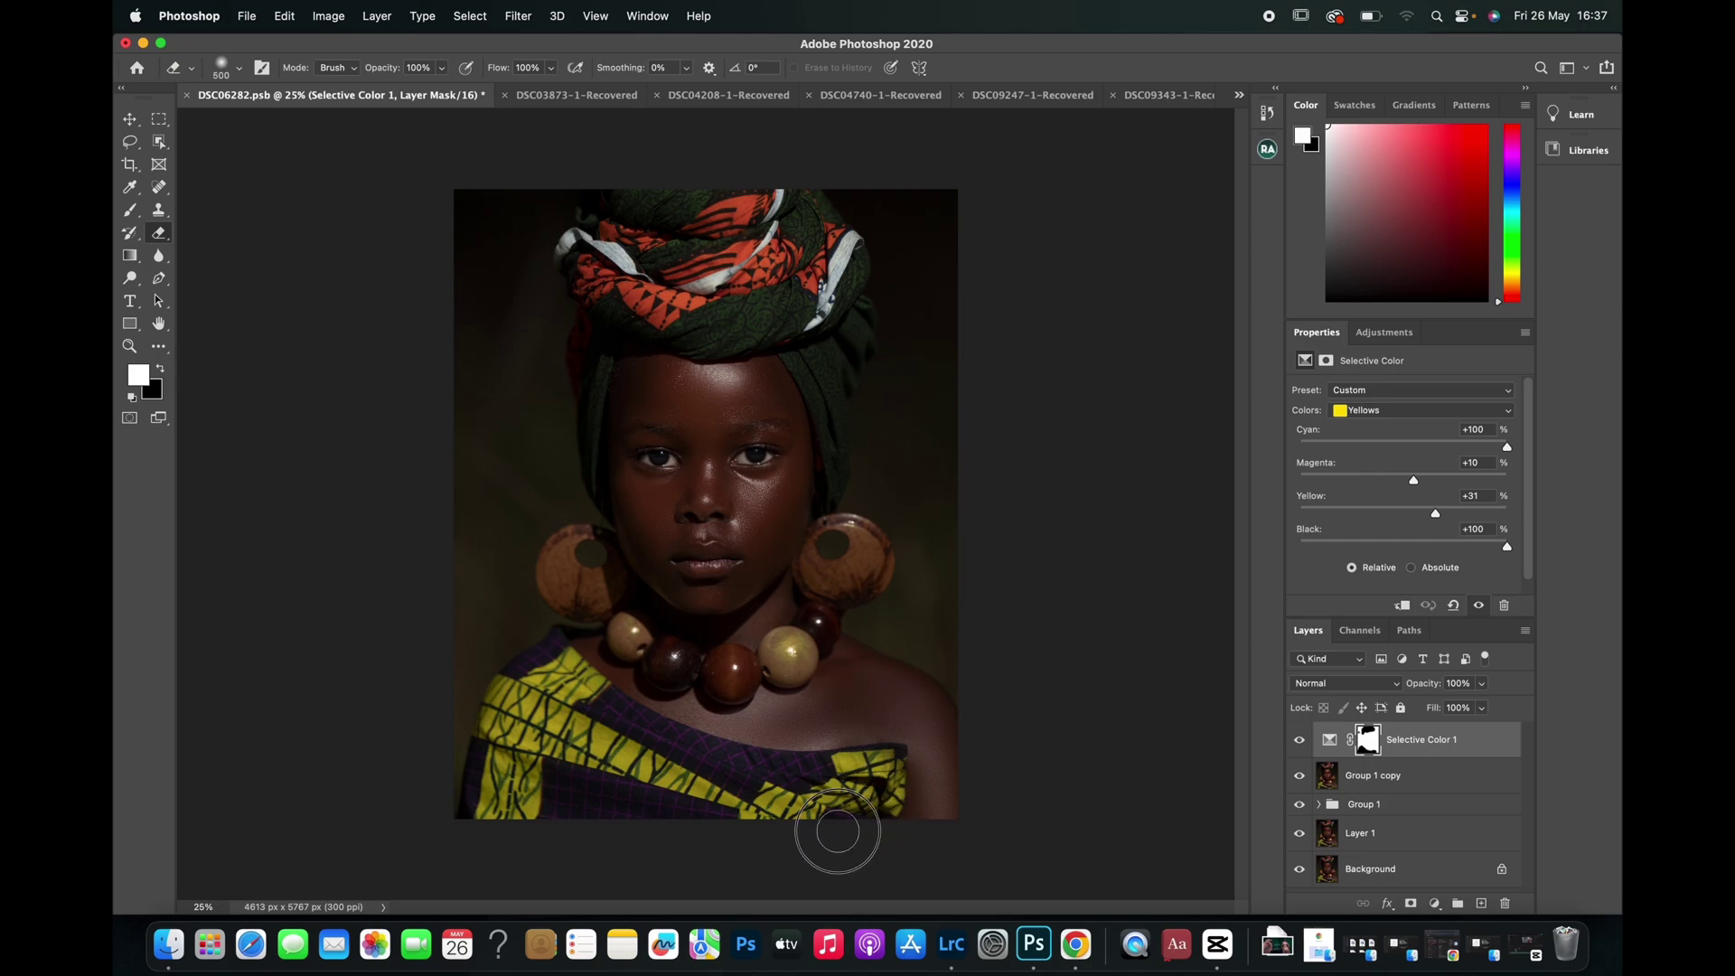
pyautogui.press('[')
pyautogui.press('[')
pyautogui.press('[')
pyautogui.press(']')
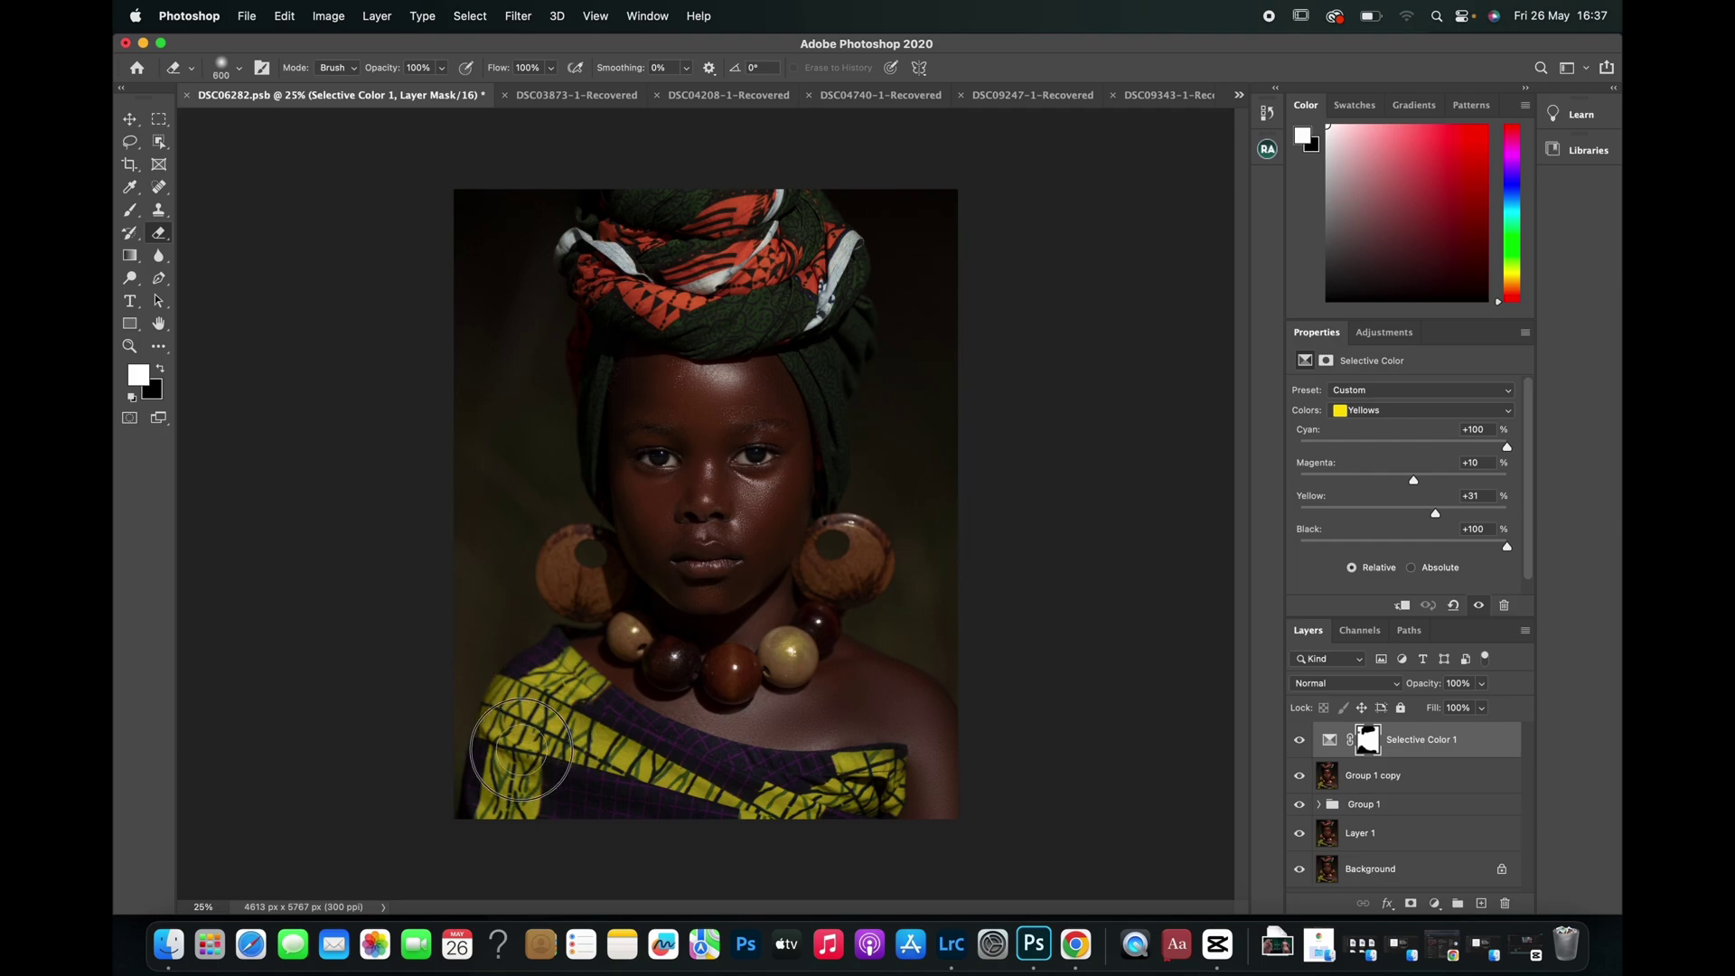
pyautogui.moveTo(521, 750); pyautogui.dragTo(514, 832)
pyautogui.moveTo(860, 822)
pyautogui.mouseDown()
pyautogui.moveTo(895, 764)
pyautogui.moveTo(876, 816)
pyautogui.mouseUp()
# Erase the mask over the right earring with a 400 brush, then compare Selective Color 1 on and off
pyautogui.press('[')
pyautogui.press('[')
pyautogui.press('[')
pyautogui.press('[')
pyautogui.press(']')
pyautogui.press(']')
pyautogui.press(']')
pyautogui.press(']')
pyautogui.press(']')
pyautogui.press('[')
pyautogui.press('[')
pyautogui.press('[')
pyautogui.press('[')
pyautogui.press('[')
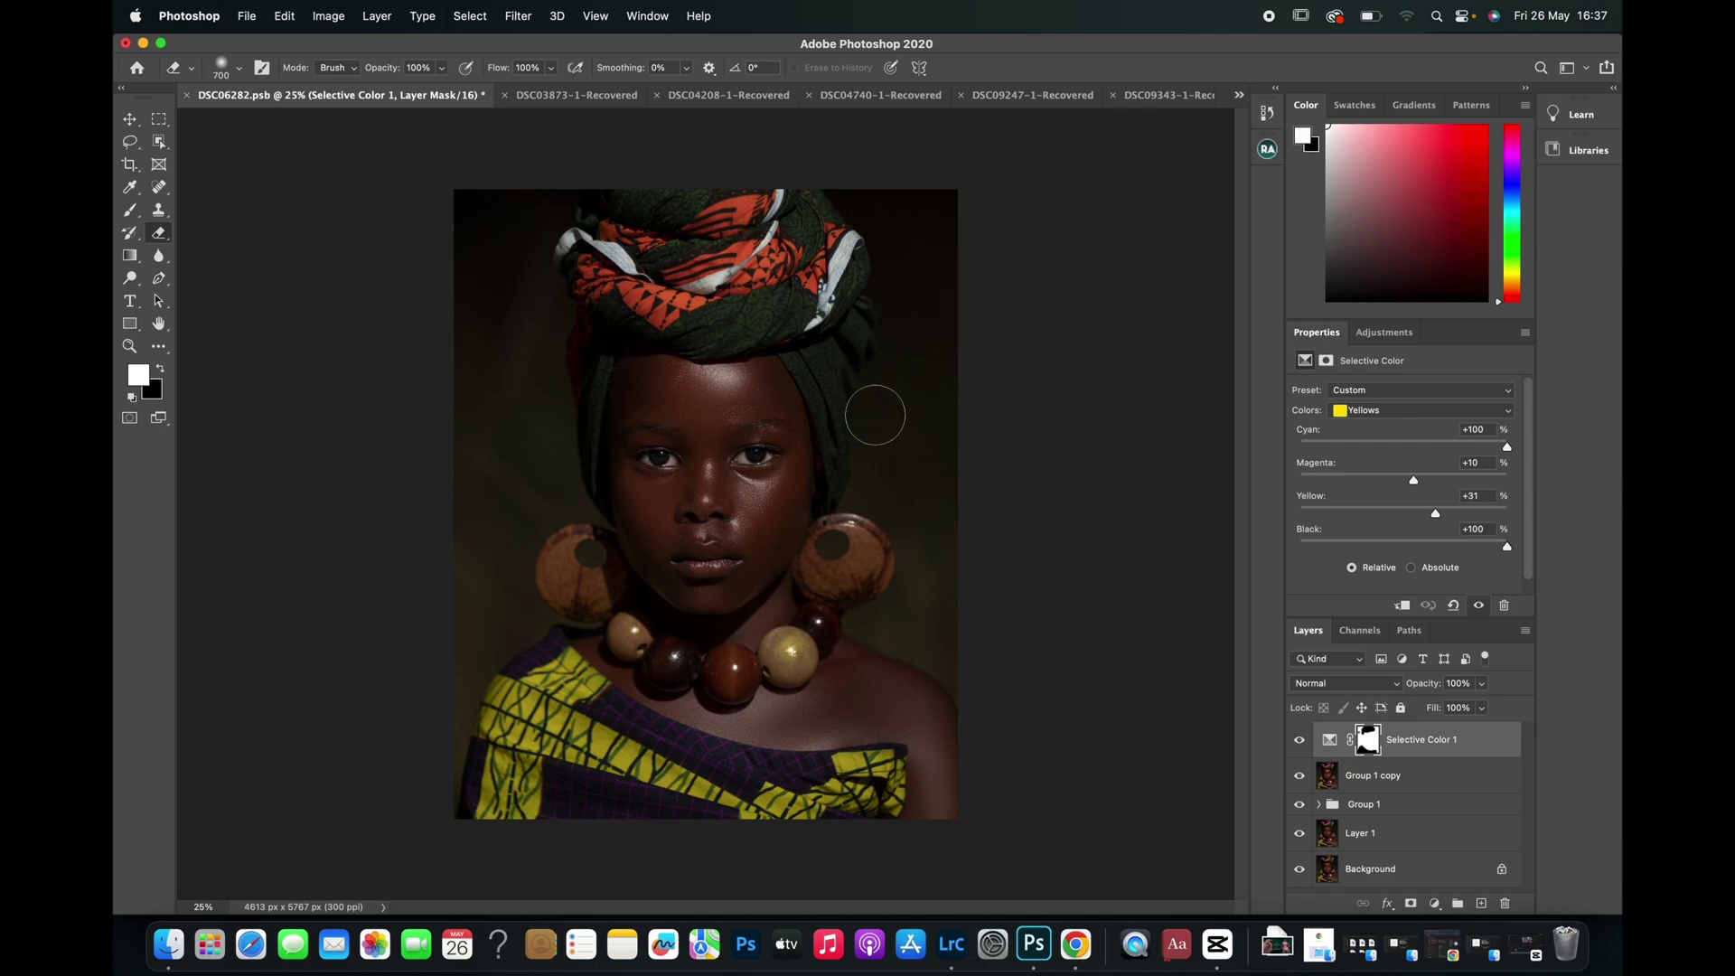
pyautogui.moveTo(817, 560)
pyautogui.mouseDown()
pyautogui.moveTo(868, 545)
pyautogui.moveTo(859, 532)
pyautogui.moveTo(869, 560)
pyautogui.moveTo(828, 575)
pyautogui.moveTo(844, 529)
pyautogui.moveTo(826, 579)
pyautogui.moveTo(868, 572)
pyautogui.moveTo(855, 527)
pyautogui.moveTo(869, 561)
pyautogui.moveTo(825, 584)
pyautogui.moveTo(799, 644)
pyautogui.moveTo(838, 607)
pyautogui.moveTo(791, 641)
pyautogui.moveTo(791, 664)
pyautogui.moveTo(704, 672)
pyautogui.moveTo(750, 675)
pyautogui.moveTo(715, 669)
pyautogui.moveTo(728, 679)
pyautogui.moveTo(659, 657)
pyautogui.moveTo(676, 671)
pyautogui.moveTo(636, 630)
pyautogui.moveTo(656, 663)
pyautogui.moveTo(623, 622)
pyautogui.moveTo(644, 660)
pyautogui.moveTo(623, 622)
pyautogui.moveTo(587, 624)
pyautogui.moveTo(571, 571)
pyautogui.moveTo(604, 606)
pyautogui.moveTo(613, 587)
pyautogui.moveTo(556, 572)
pyautogui.moveTo(570, 541)
pyautogui.moveTo(574, 583)
pyautogui.moveTo(607, 569)
pyautogui.moveTo(587, 546)
pyautogui.moveTo(588, 610)
pyautogui.moveTo(632, 637)
pyautogui.mouseUp()
pyautogui.press(']')
pyautogui.press('[')
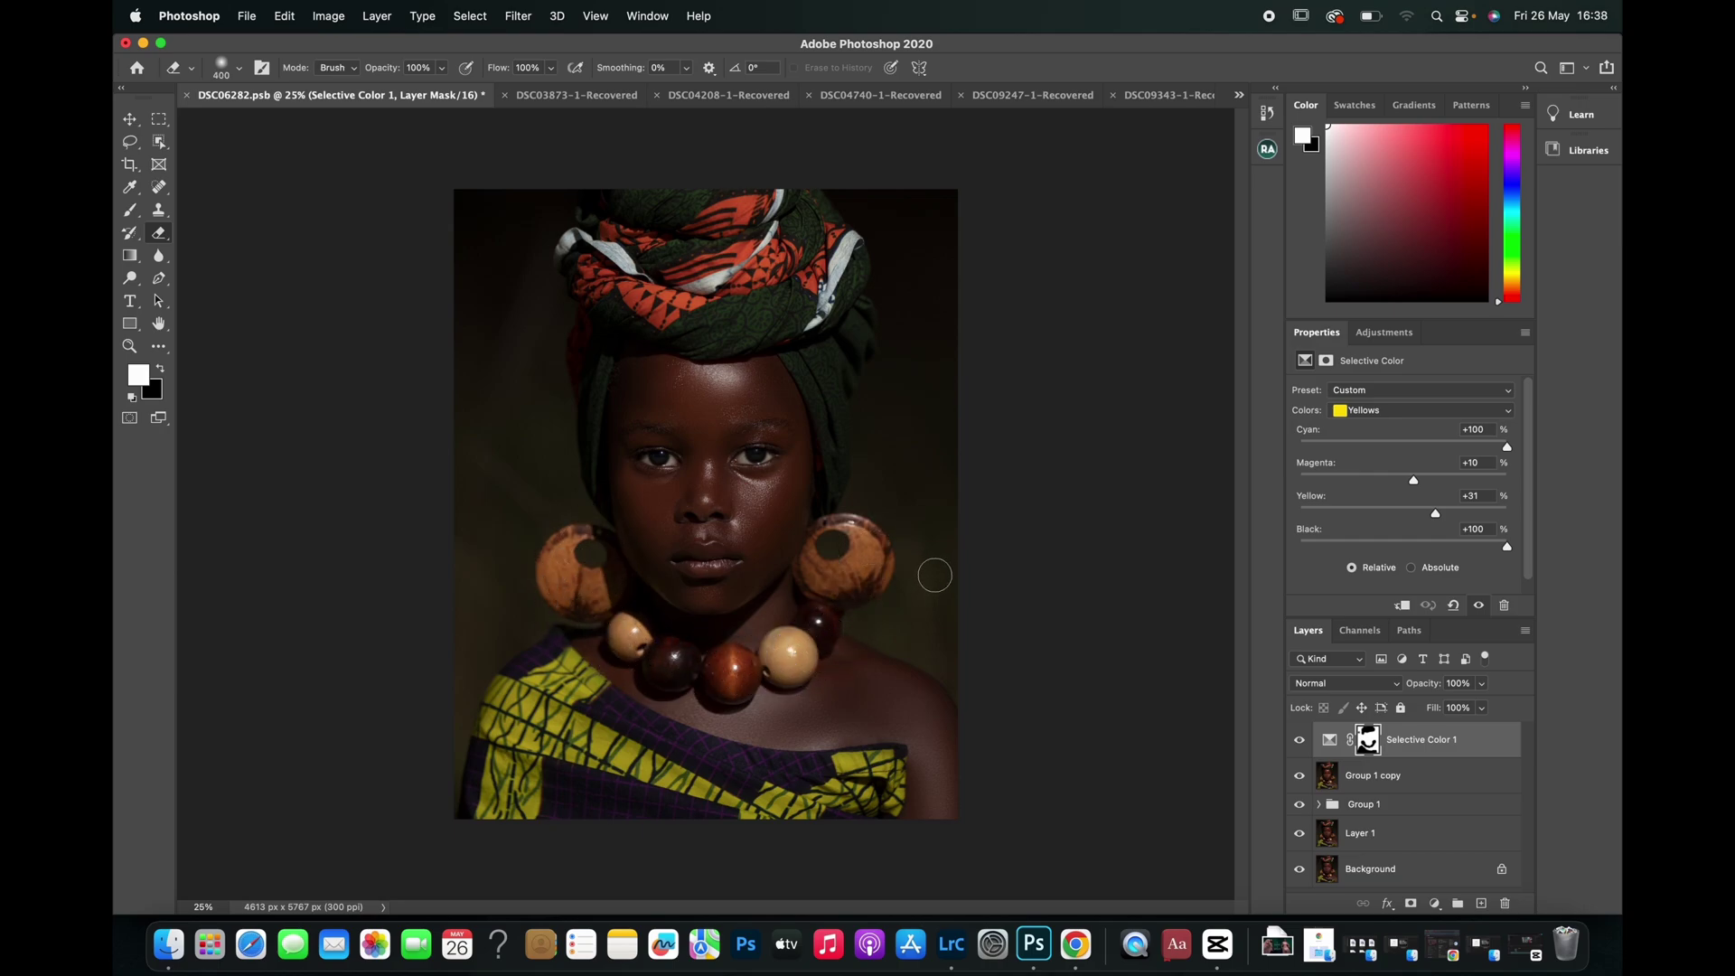
pyautogui.click(1298, 741)
pyautogui.click(1299, 742)
pyautogui.click(1298, 742)
pyautogui.click(1298, 741)
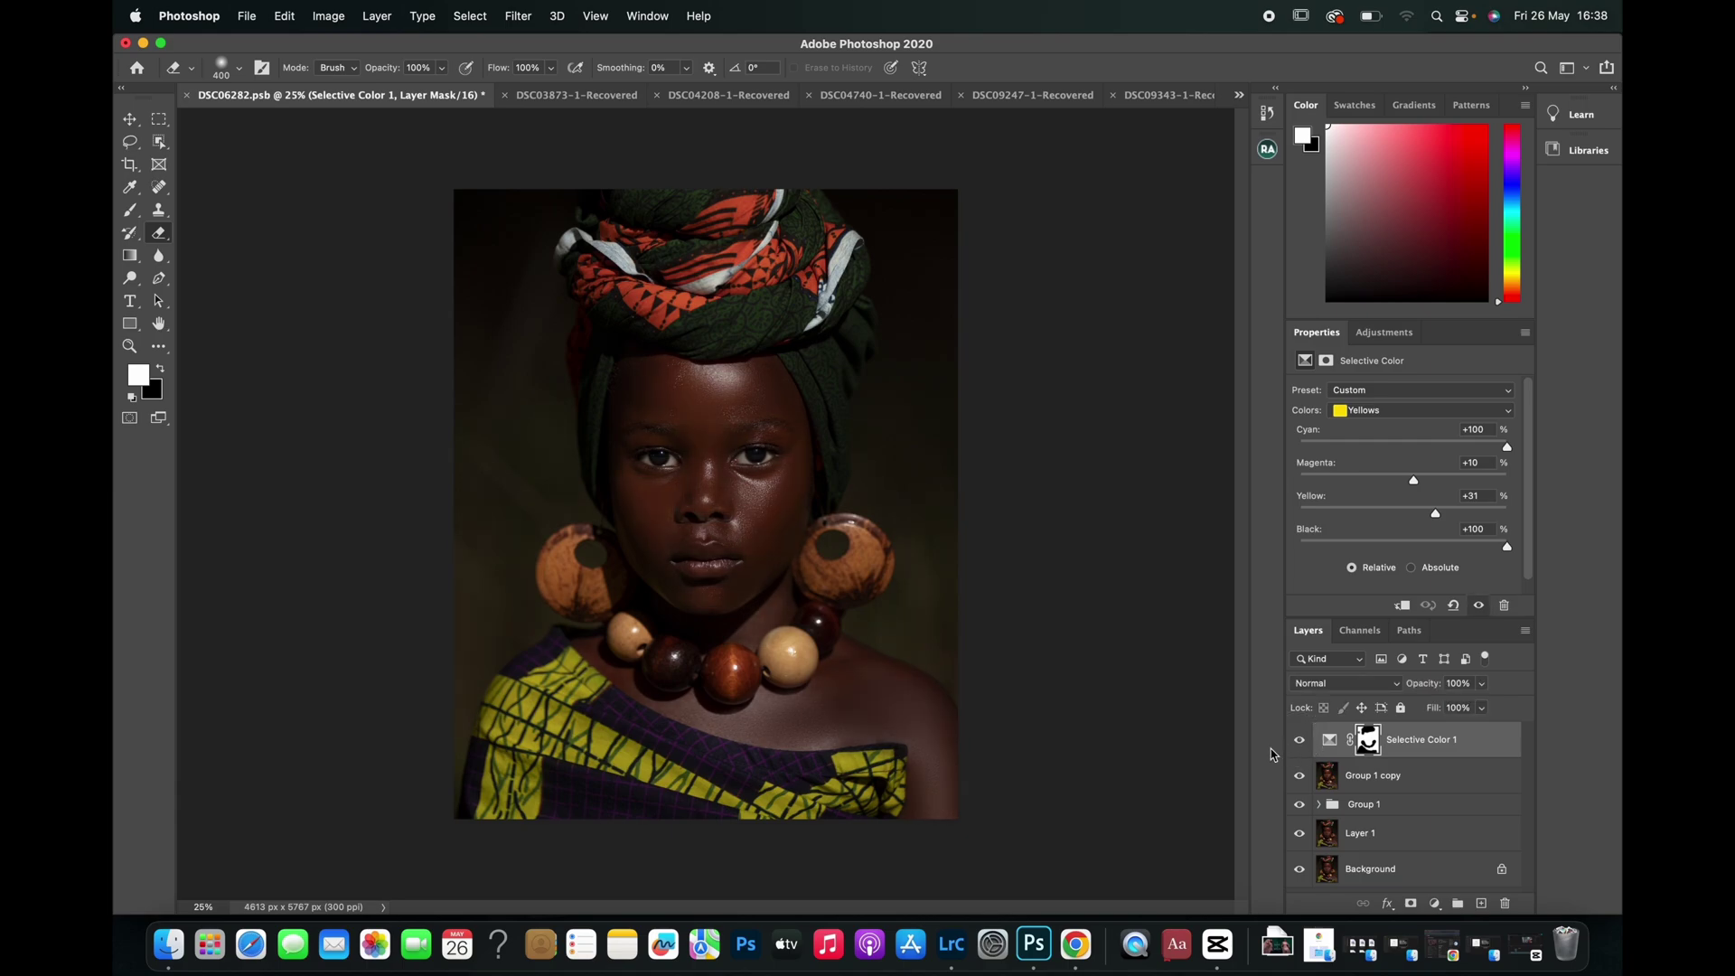